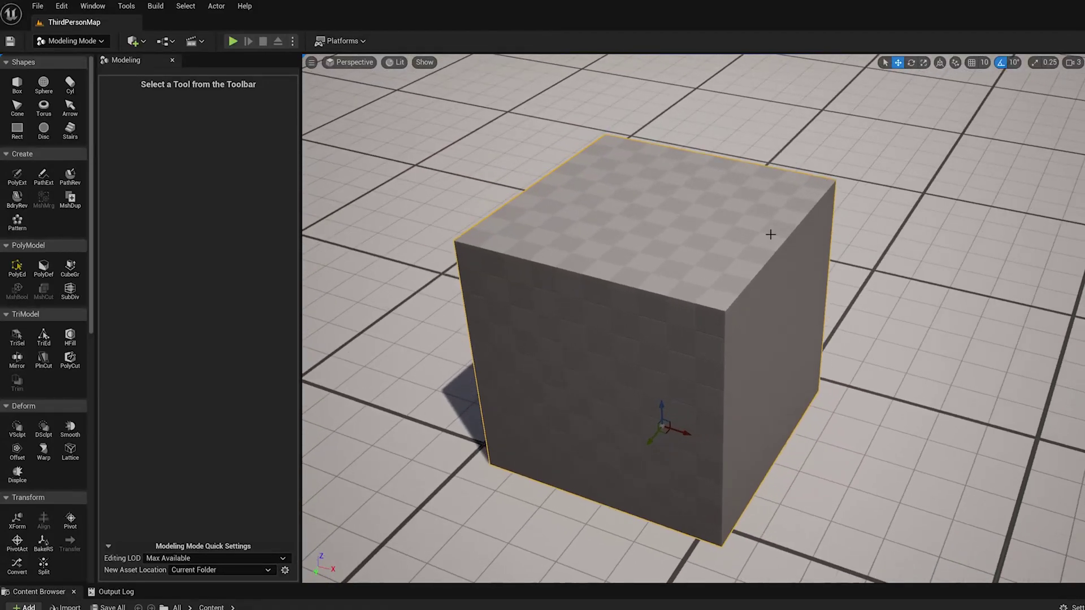
Start PolyGroup editing on the selected cube.
{"action": "left_click_drag", "start_coordinate": [770, 234], "coordinate": [699, 246], "text": "alt"}
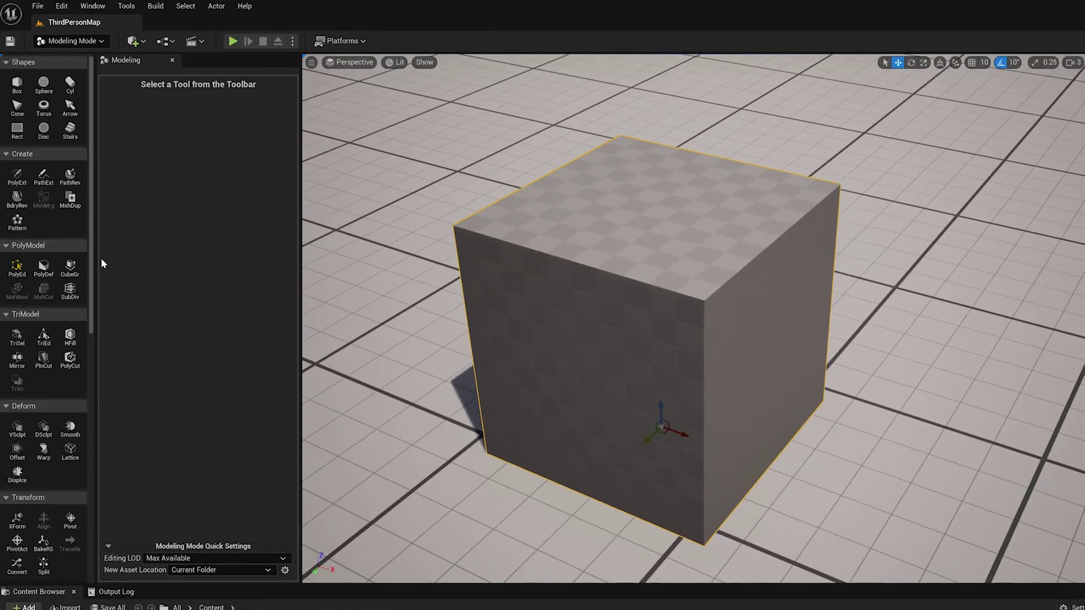
{"action": "left_click", "coordinate": [19, 273]}
{"action": "middle_click_drag", "start_coordinate": [605, 216], "coordinate": [669, 228], "text": "alt"}
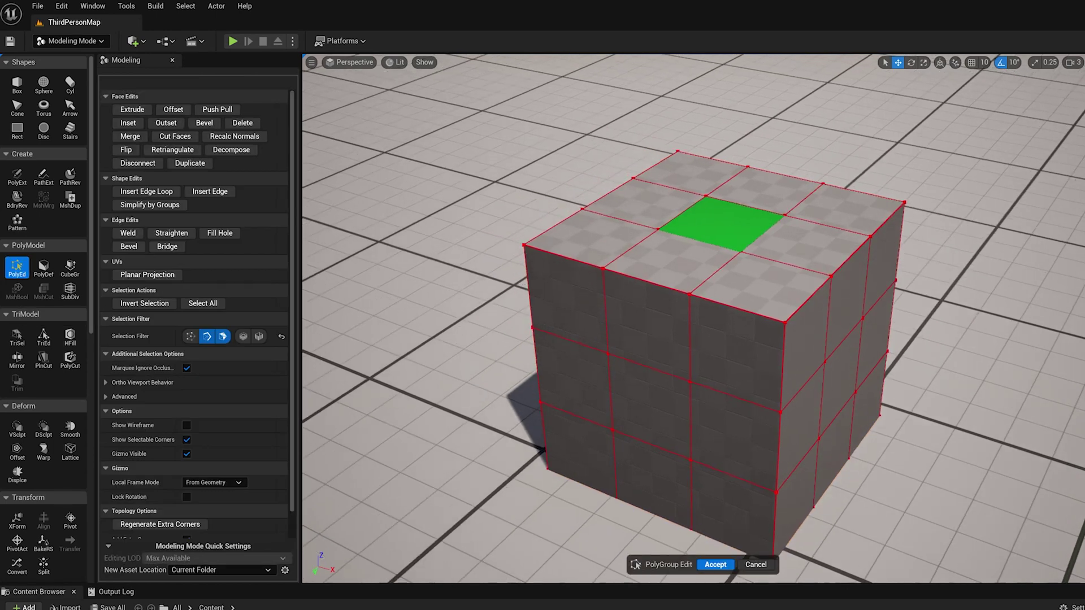
{"action": "scroll", "coordinate": [669, 228], "scroll_direction": "up", "scroll_amount": 2}
{"action": "left_click_drag", "start_coordinate": [668, 228], "coordinate": [645, 235], "text": "alt"}
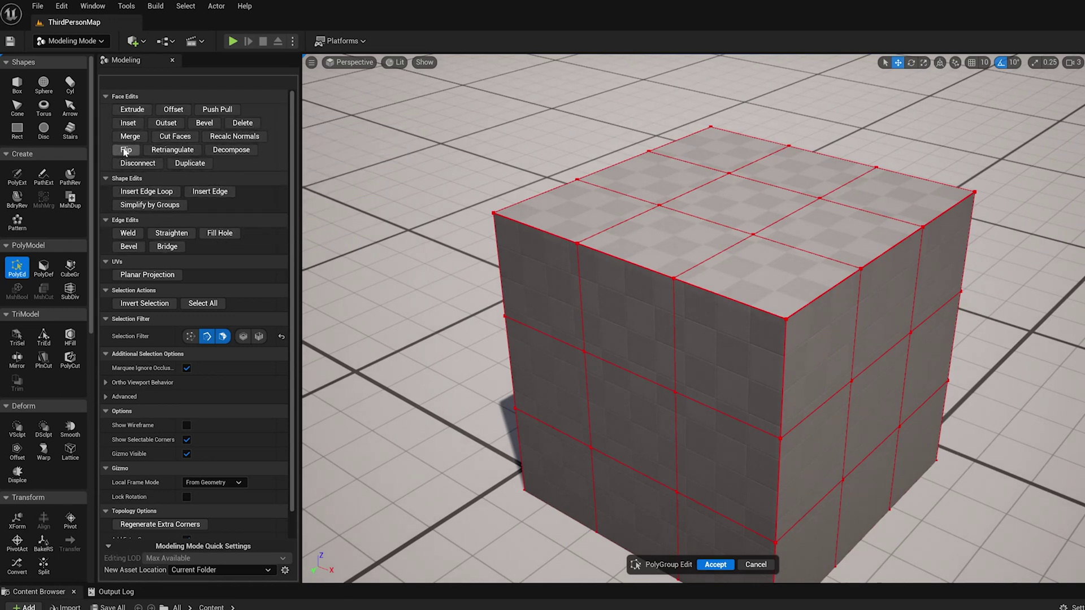
{"action": "right_click_drag", "start_coordinate": [610, 194], "coordinate": [647, 217]}
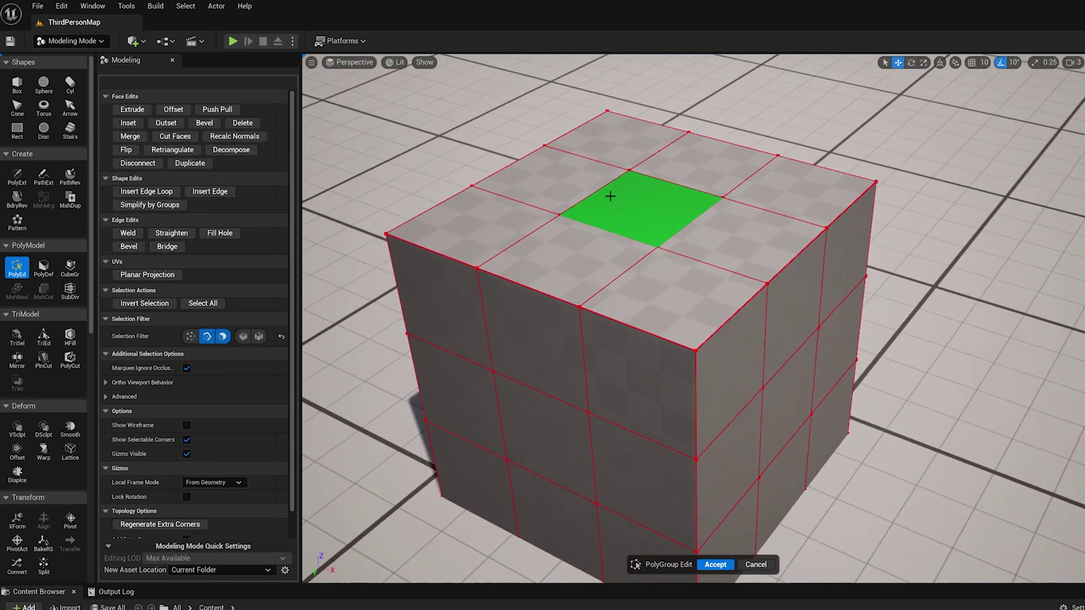
{"action": "left_click", "coordinate": [486, 171]}
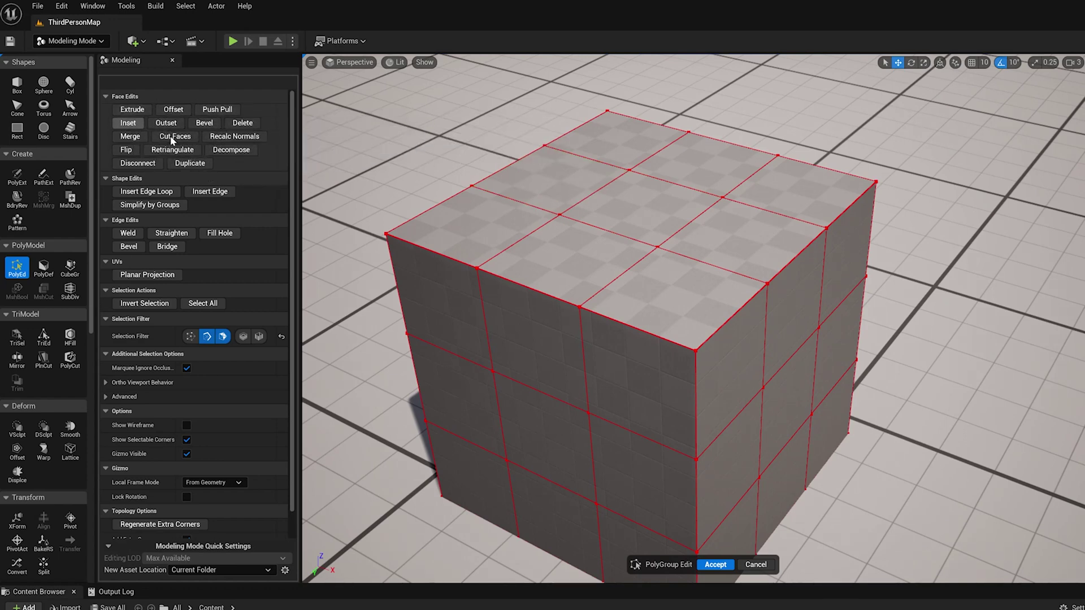
{"action": "right_click_drag", "start_coordinate": [553, 185], "coordinate": [519, 172]}
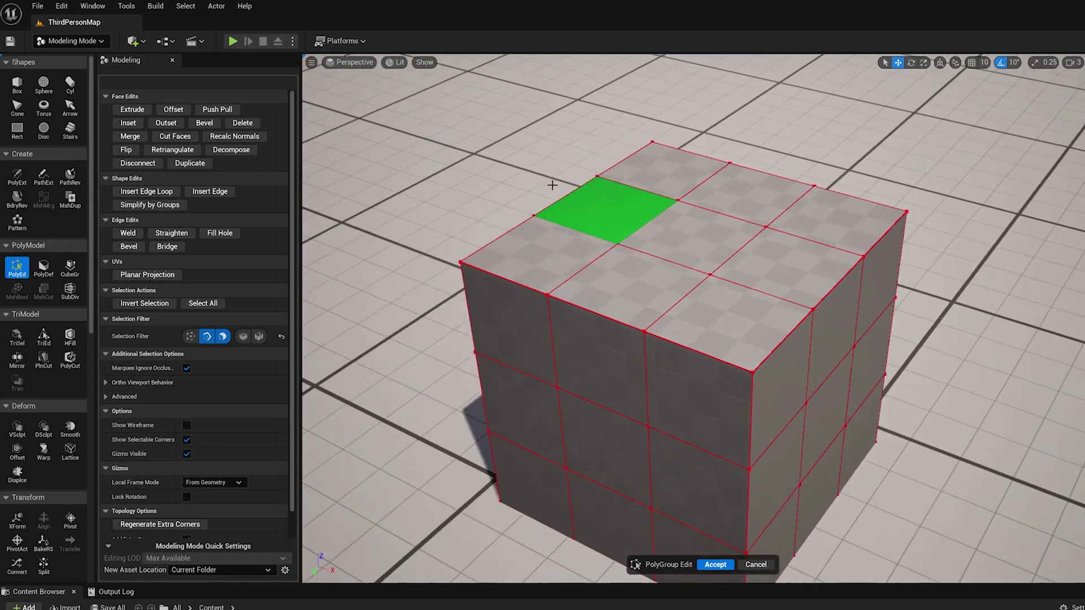
Delete the center face on the cube's top and undo the deletion.
{"action": "left_click", "coordinate": [691, 228]}
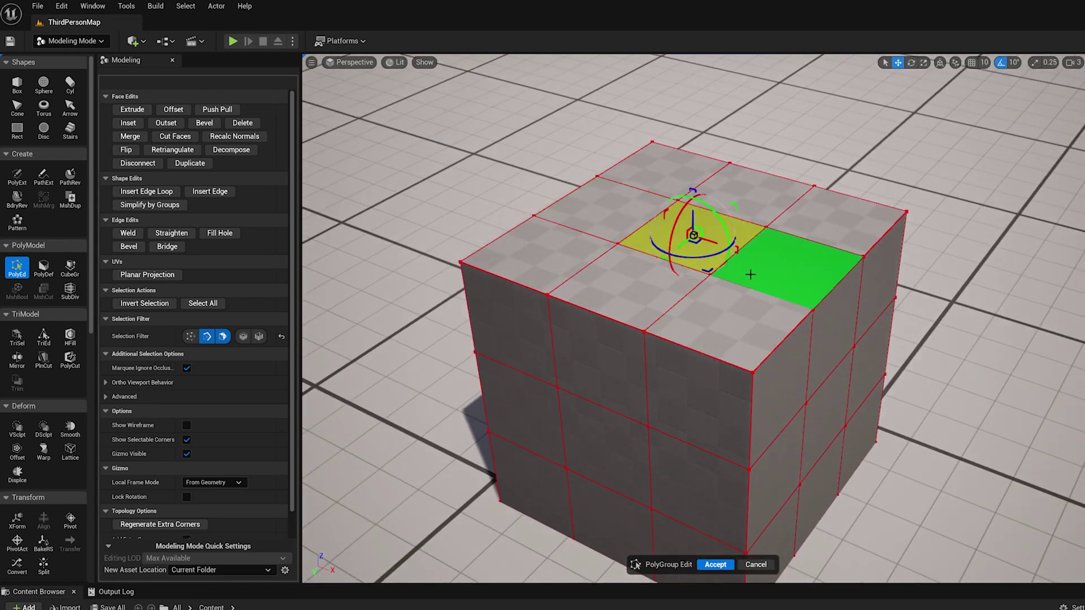
{"action": "left_click", "coordinate": [242, 123]}
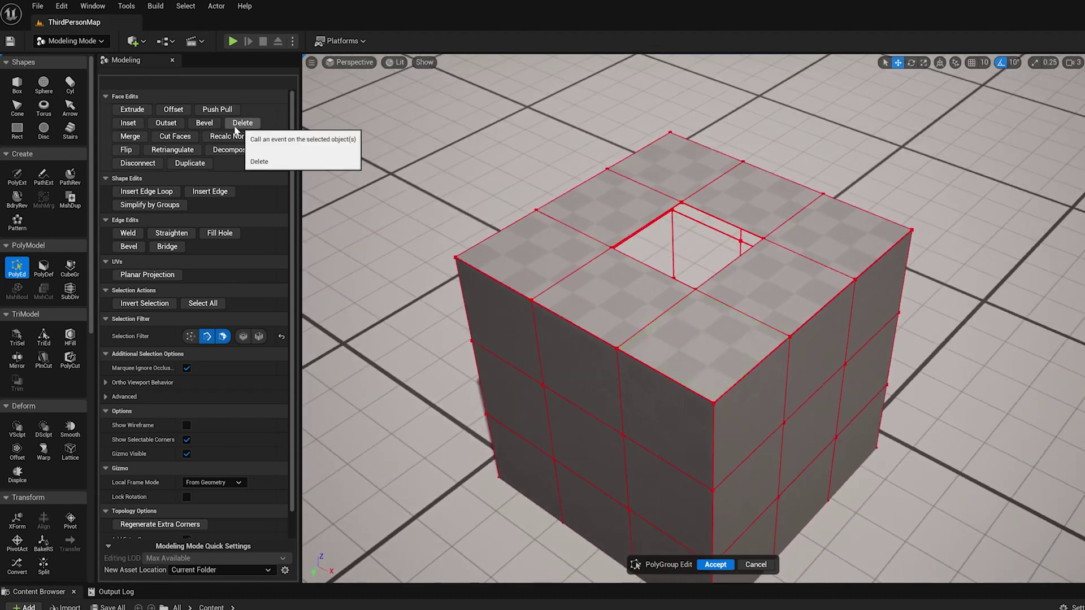
{"action": "key", "text": "ctrl+z"}
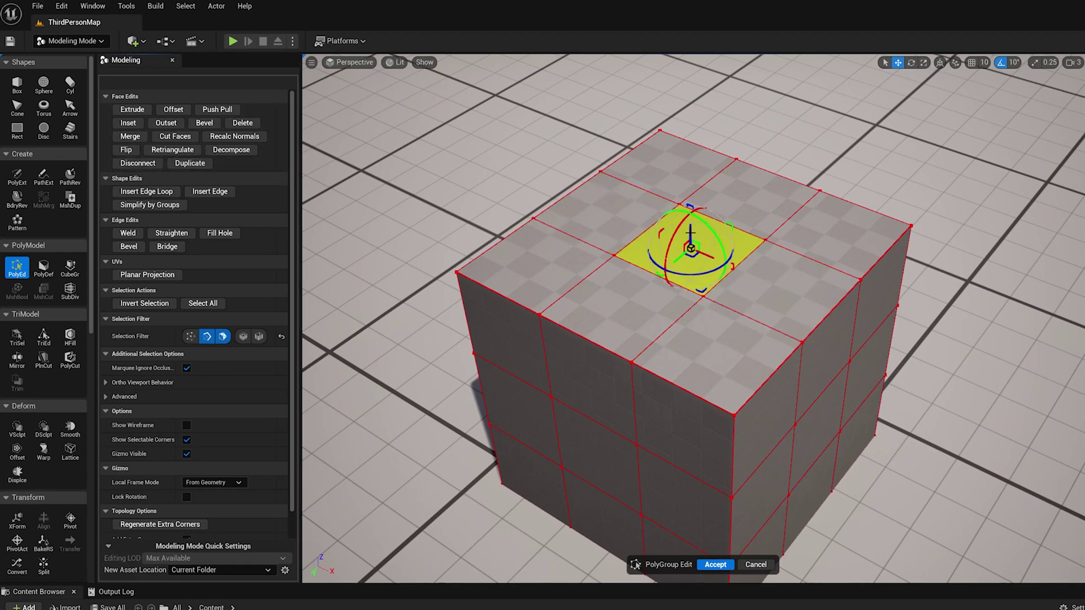
Disconnect and lift the center top face away from the cube, and undo it.
{"action": "left_click_drag", "start_coordinate": [690, 233], "coordinate": [701, 150]}
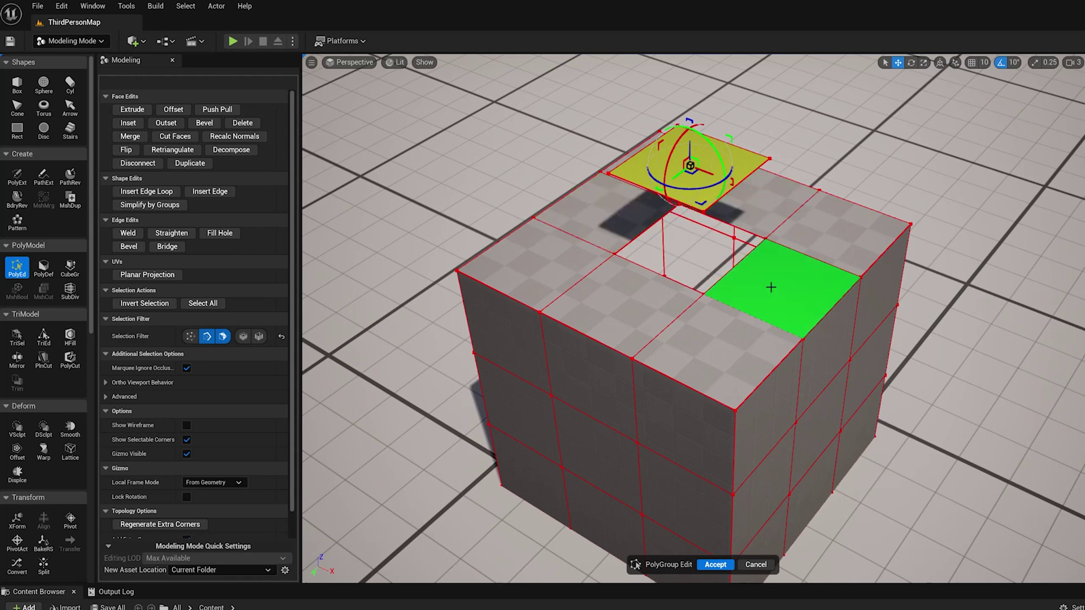
{"action": "key", "text": "ctrl+z"}
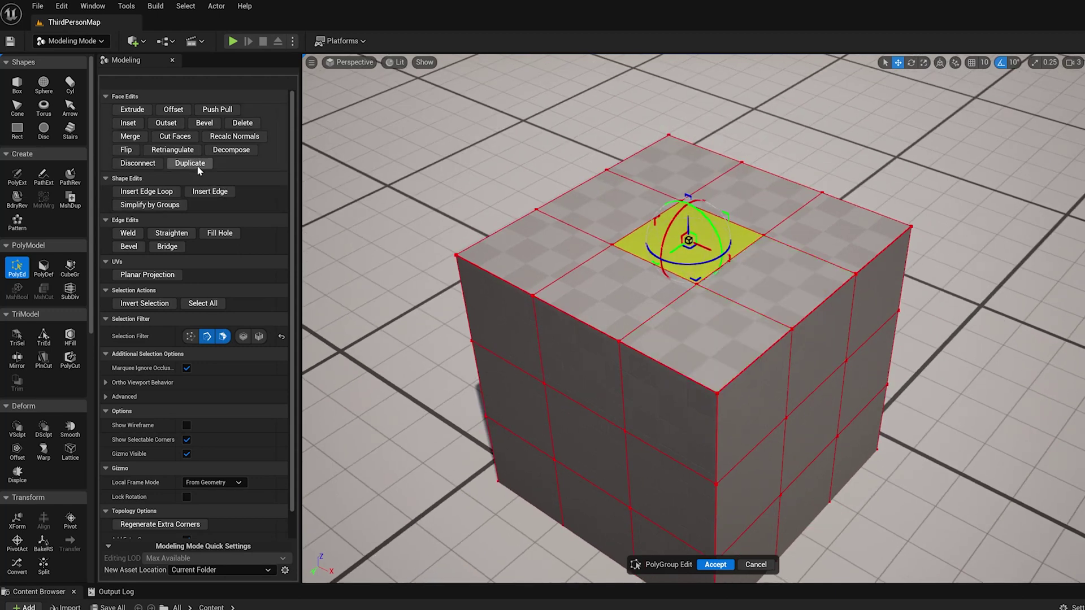
Duplicate the center top face and raise the copy above the cube.
{"action": "left_click", "coordinate": [482, 211]}
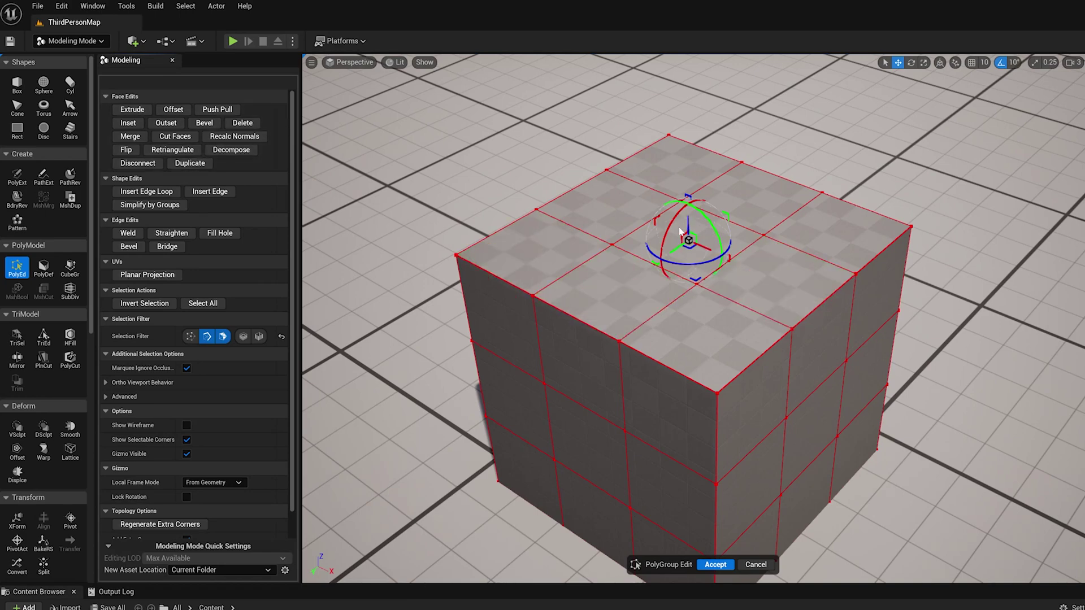
{"action": "left_click_drag", "start_coordinate": [782, 317], "coordinate": [782, 305], "text": "alt"}
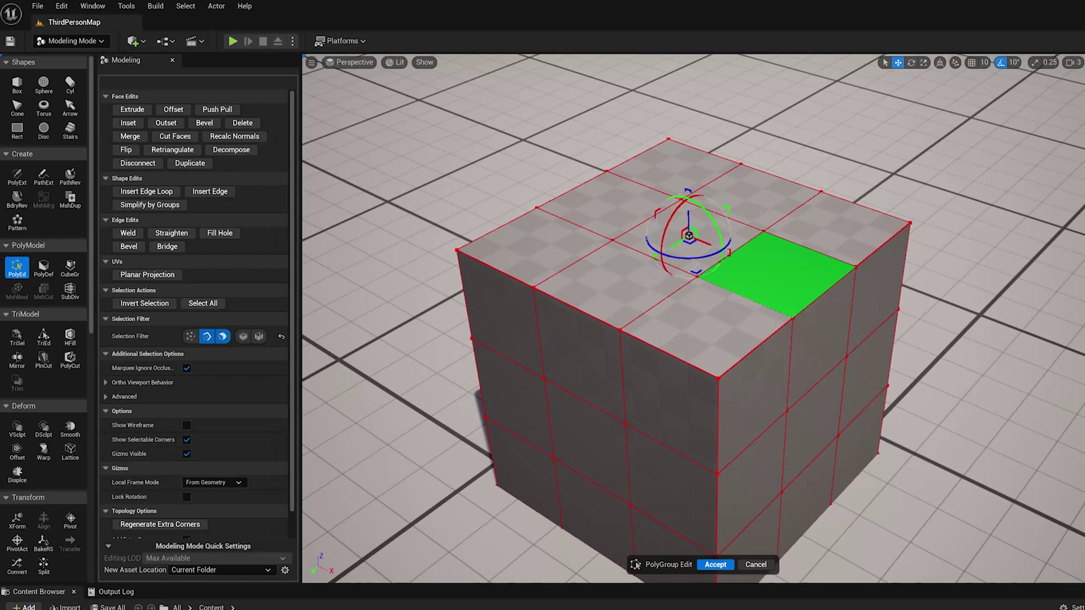
{"action": "left_click_drag", "start_coordinate": [690, 226], "coordinate": [690, 134]}
{"action": "left_click_drag", "start_coordinate": [775, 261], "coordinate": [789, 260], "text": "alt"}
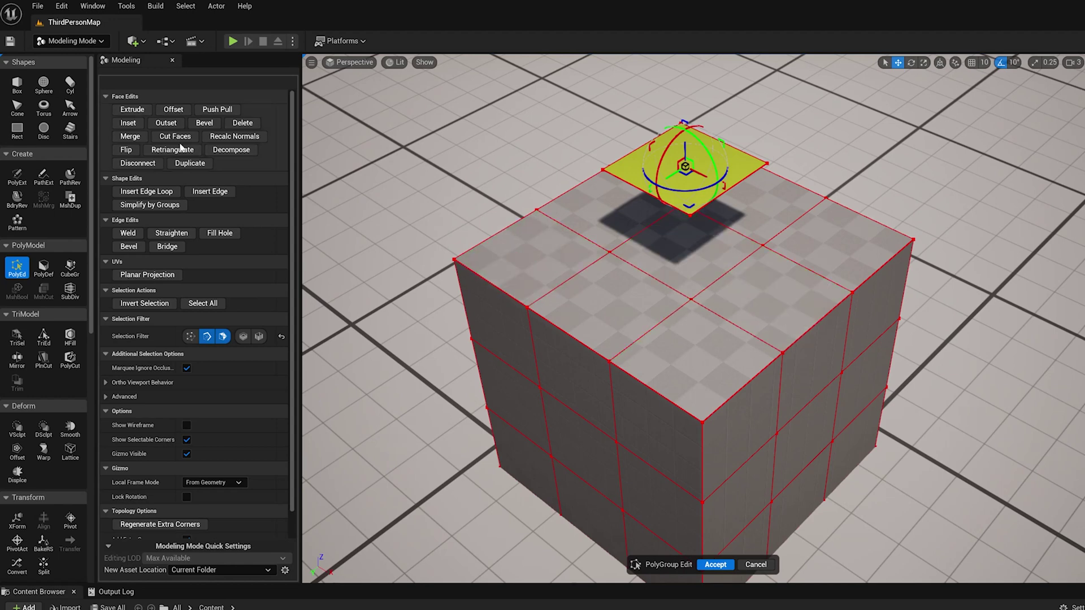
Extrude the floating duplicate face upward into a thin slab.
{"action": "left_click", "coordinate": [134, 112]}
{"action": "left_click", "coordinate": [657, 169]}
{"action": "mouse_move", "coordinate": [772, 291]}
{"action": "left_mouse_down", "text": "alt"}
{"action": "mouse_move", "coordinate": [792, 285]}
{"action": "mouse_move", "coordinate": [764, 278]}
{"action": "left_mouse_up", "text": "alt"}
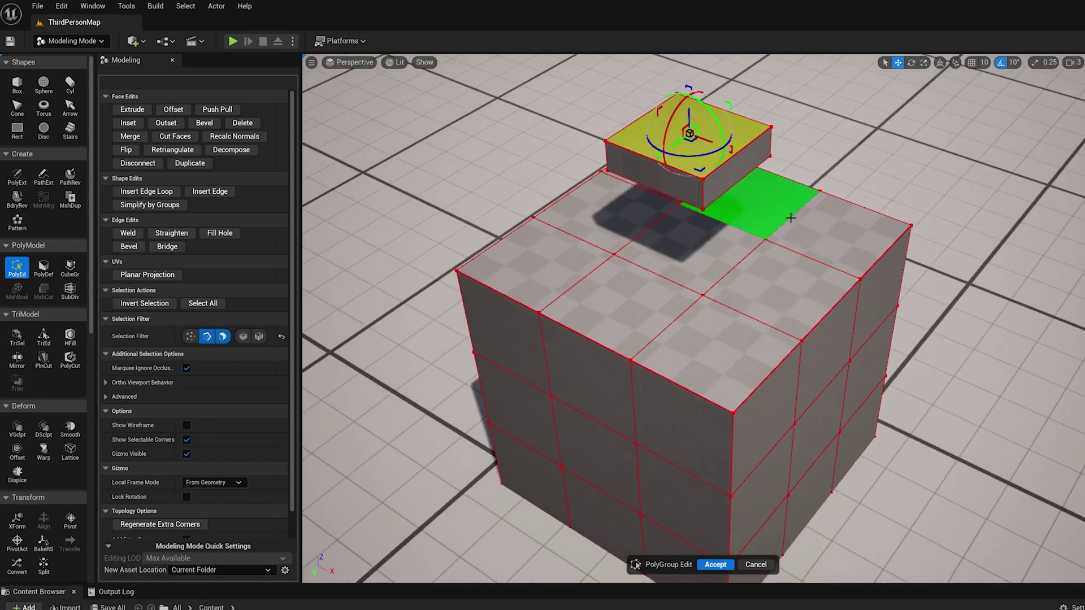
Select all faces of the floating slab and delete it, leaving the cube intact.
{"action": "left_click_drag", "start_coordinate": [791, 218], "coordinate": [734, 199], "text": "alt"}
{"action": "left_click_drag", "start_coordinate": [597, 114], "coordinate": [749, 218]}
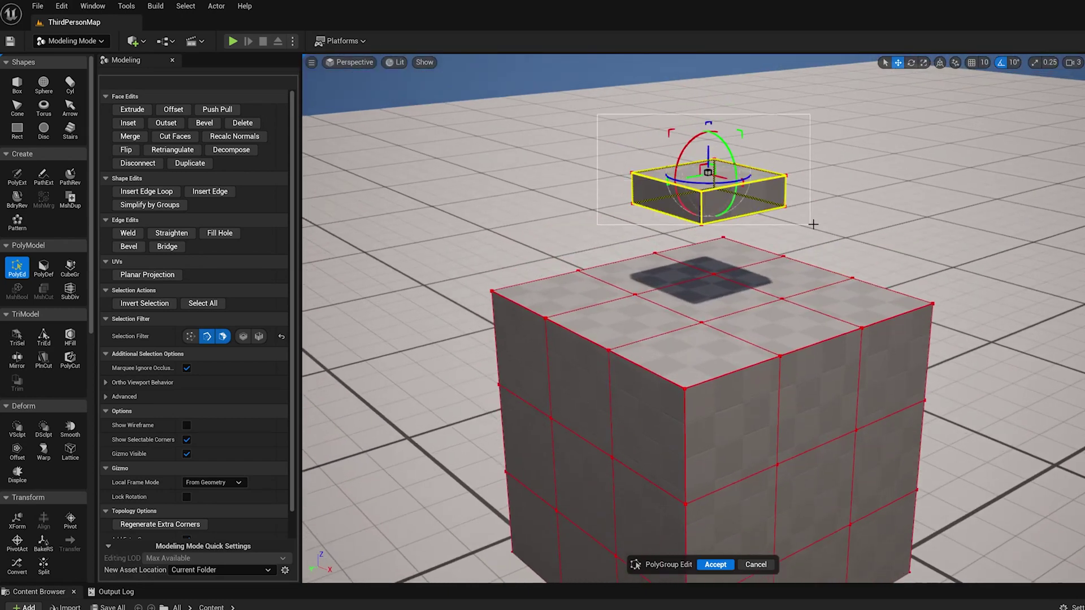
{"action": "left_click_drag", "start_coordinate": [594, 127], "coordinate": [619, 303]}
{"action": "left_click", "coordinate": [244, 125]}
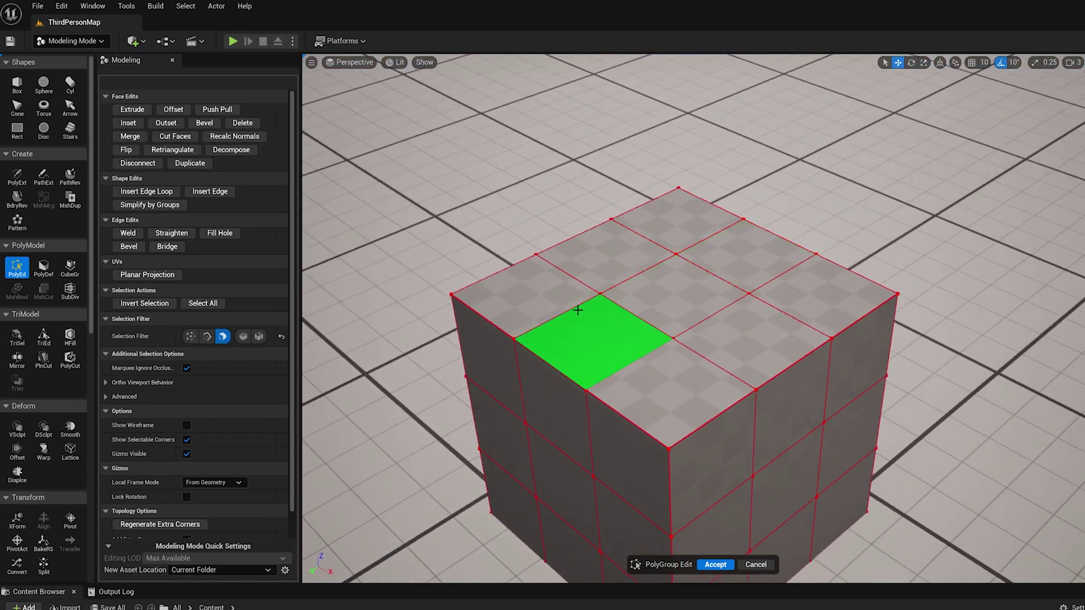
Merge four adjacent top faces of the cube into one L-shaped face and raise it.
{"action": "left_click", "coordinate": [511, 291]}
{"action": "left_click", "coordinate": [599, 338], "text": "shift"}
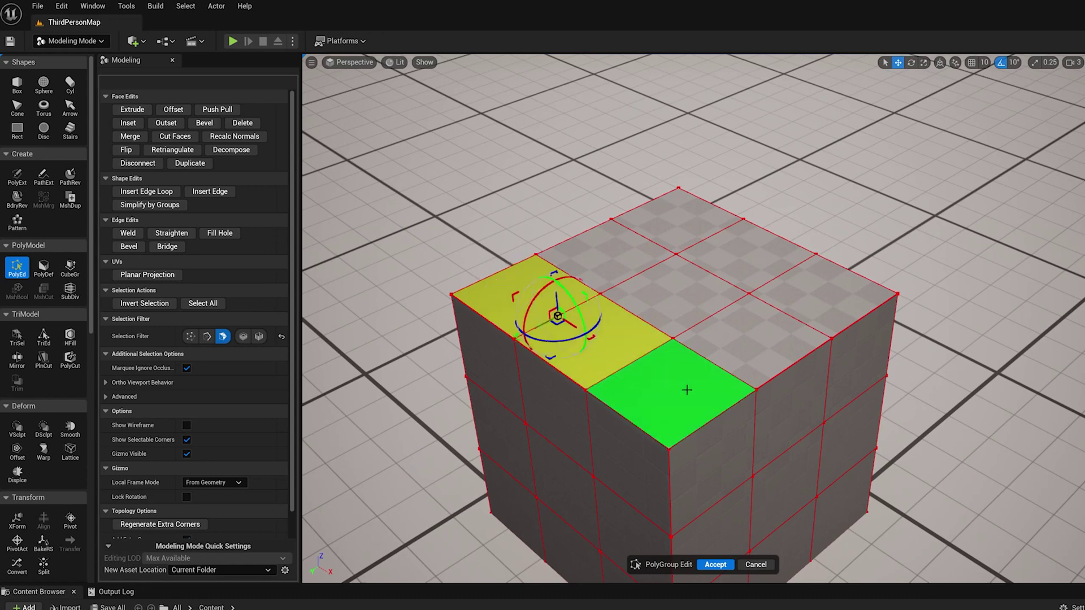
{"action": "left_click", "coordinate": [670, 390], "text": "shift"}
{"action": "left_click", "coordinate": [752, 339], "text": "shift"}
{"action": "left_click_drag", "start_coordinate": [937, 268], "coordinate": [927, 267], "text": "alt"}
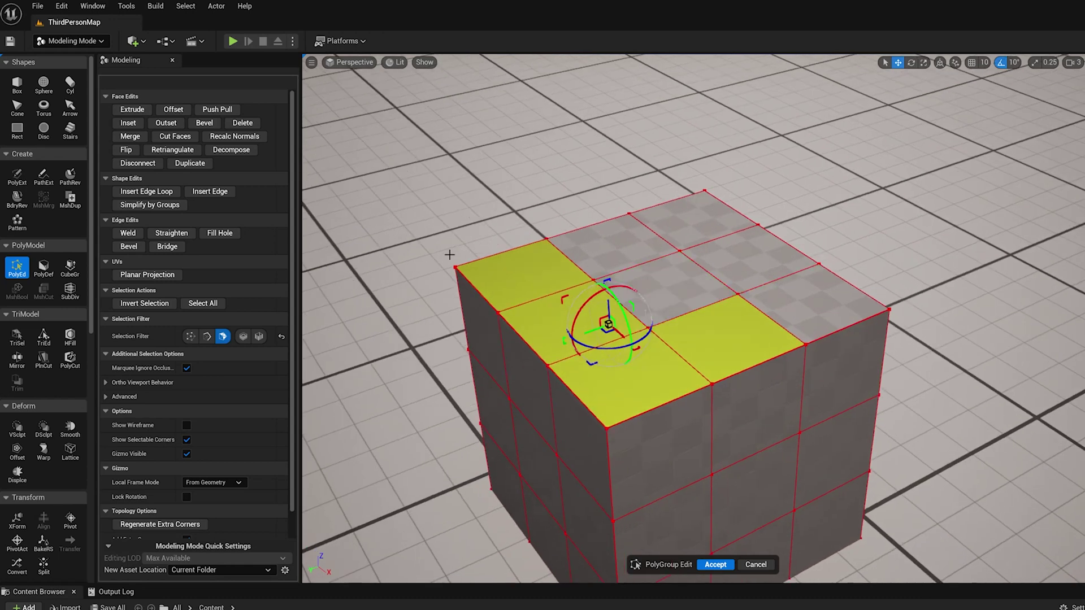
{"action": "left_click", "coordinate": [129, 136]}
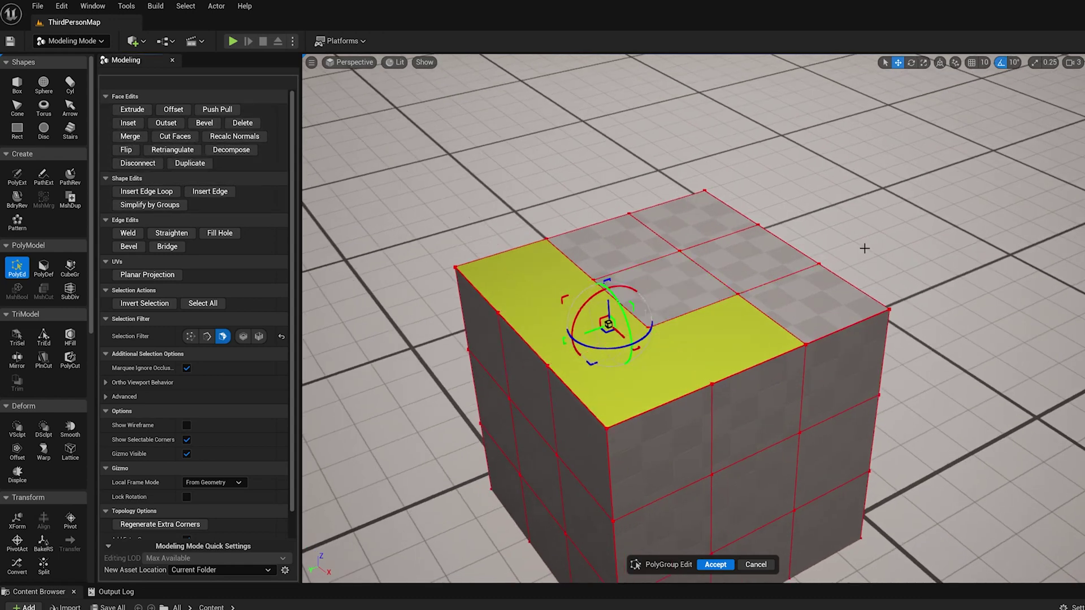
{"action": "left_click_drag", "start_coordinate": [620, 252], "coordinate": [630, 262], "text": "alt"}
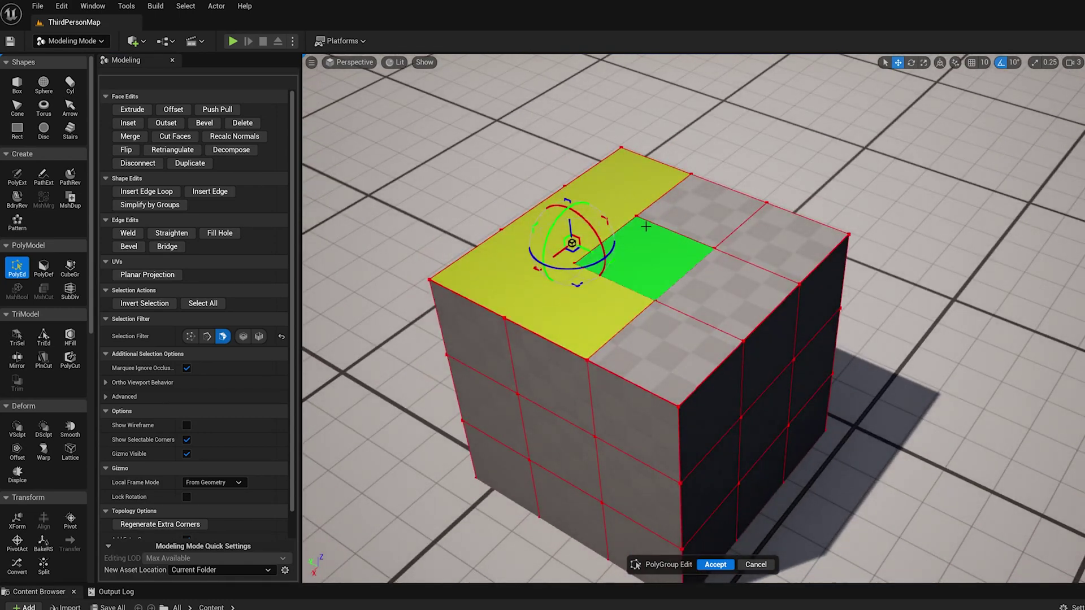
{"action": "left_click_drag", "start_coordinate": [572, 229], "coordinate": [569, 176]}
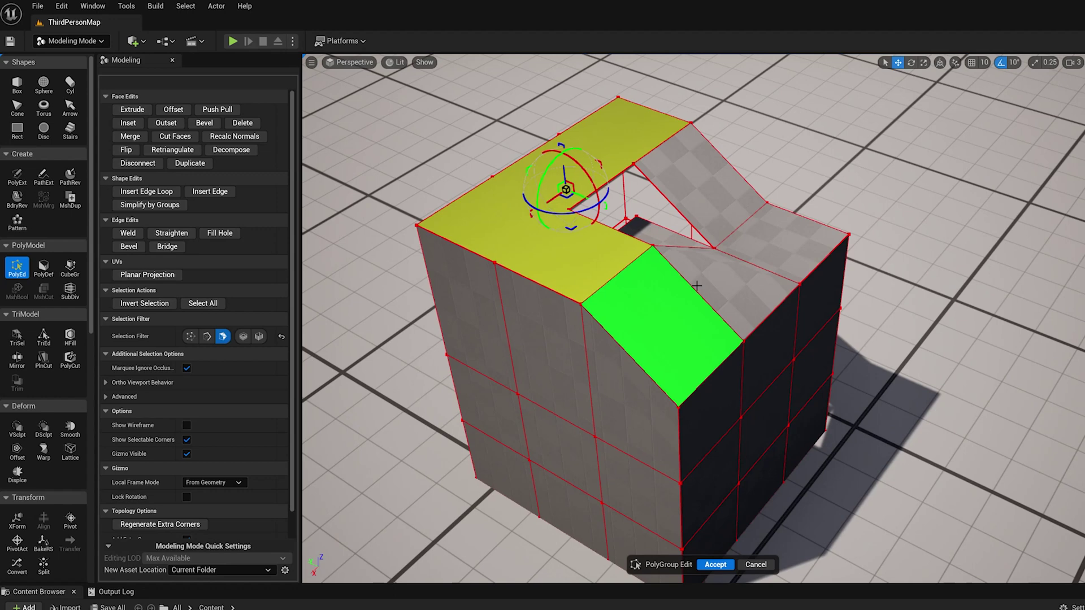
Undo the face edits and cancel the PolyGroup Edit session.
{"action": "key", "text": "ctrl+z"}
{"action": "key", "text": "ctrl+z"}
{"action": "key", "text": "ctrl+z"}
{"action": "key", "text": "ctrl+z"}
{"action": "key", "text": "ctrl+z"}
{"action": "key", "text": "ctrl+z"}
{"action": "key", "text": "ctrl+z"}
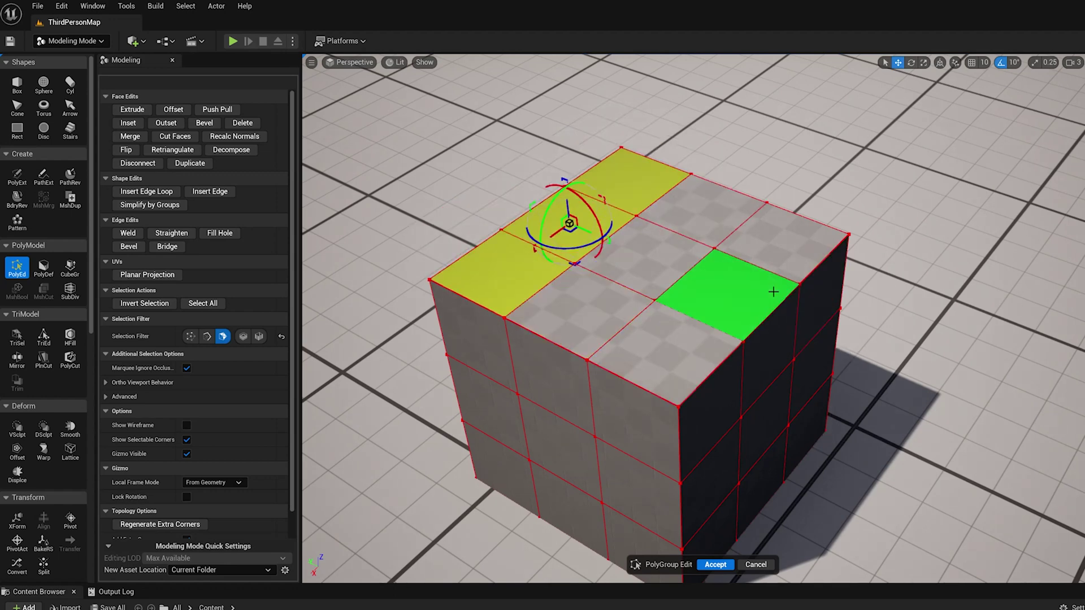
{"action": "key", "text": "ctrl+z"}
{"action": "key", "text": "ctrl+z"}
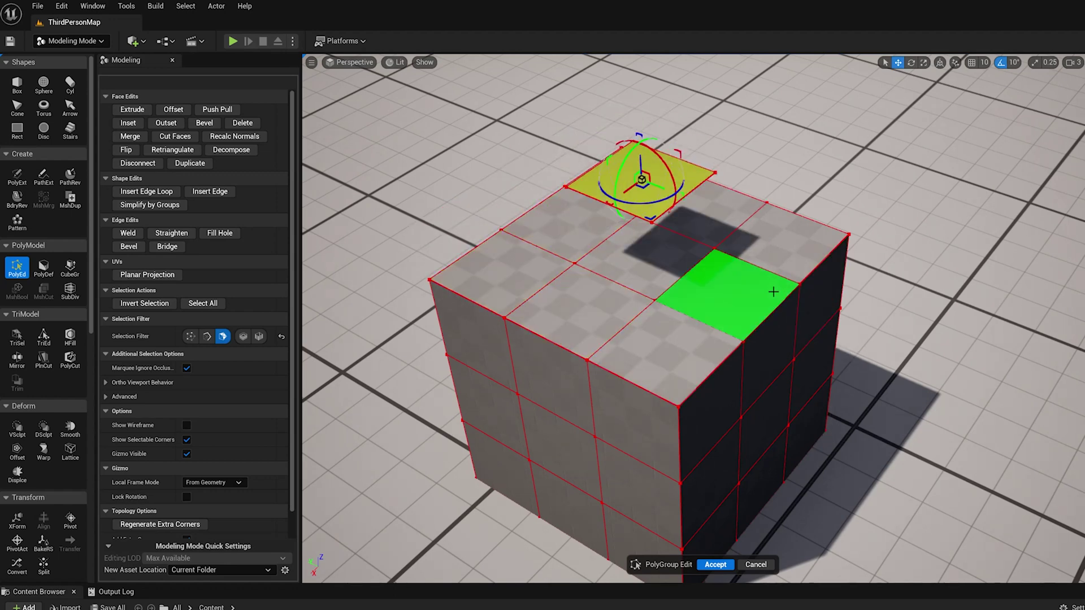
{"action": "left_click", "coordinate": [757, 565]}
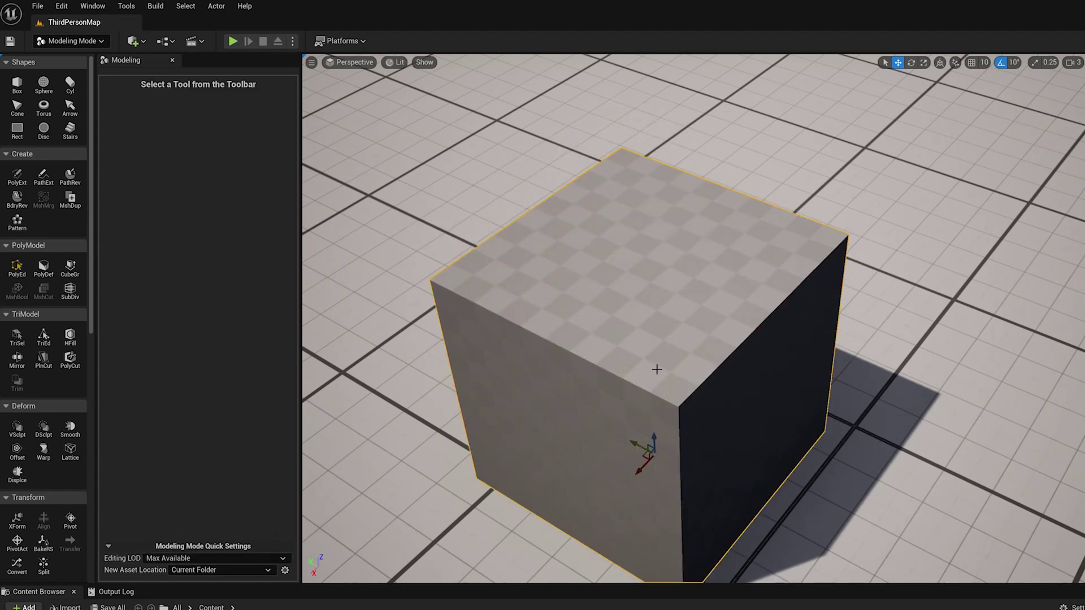
Reopen the cube for PolyGroup editing and merge four adjacent top faces into one L-shaped face.
{"action": "left_click", "coordinate": [19, 269]}
{"action": "left_click", "coordinate": [612, 177]}
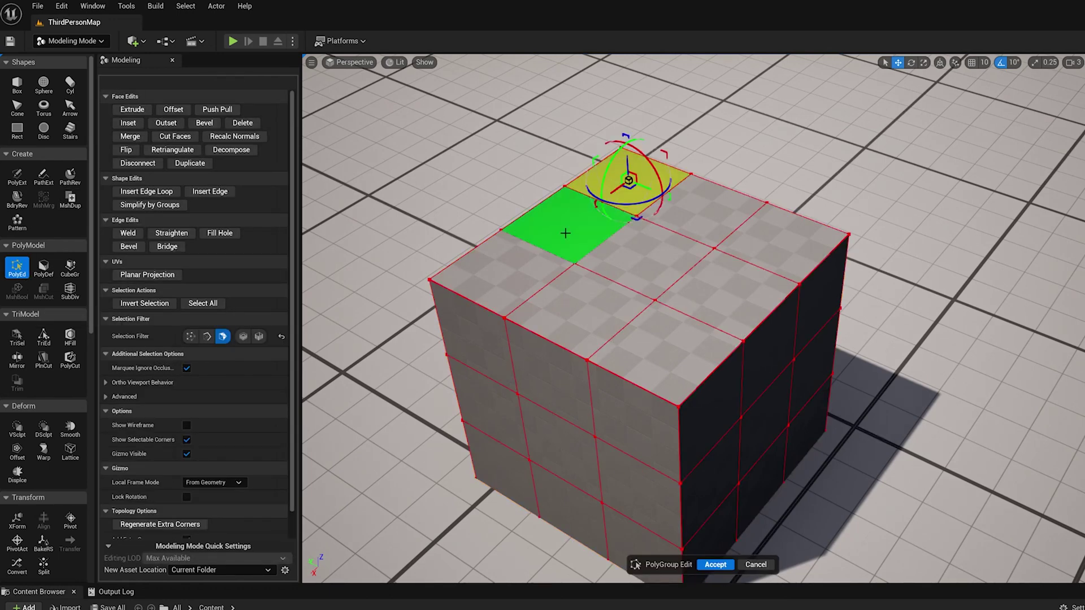
{"action": "left_click", "coordinate": [565, 233], "text": "shift"}
{"action": "left_click", "coordinate": [488, 269], "text": "shift"}
{"action": "left_click", "coordinate": [559, 315], "text": "shift"}
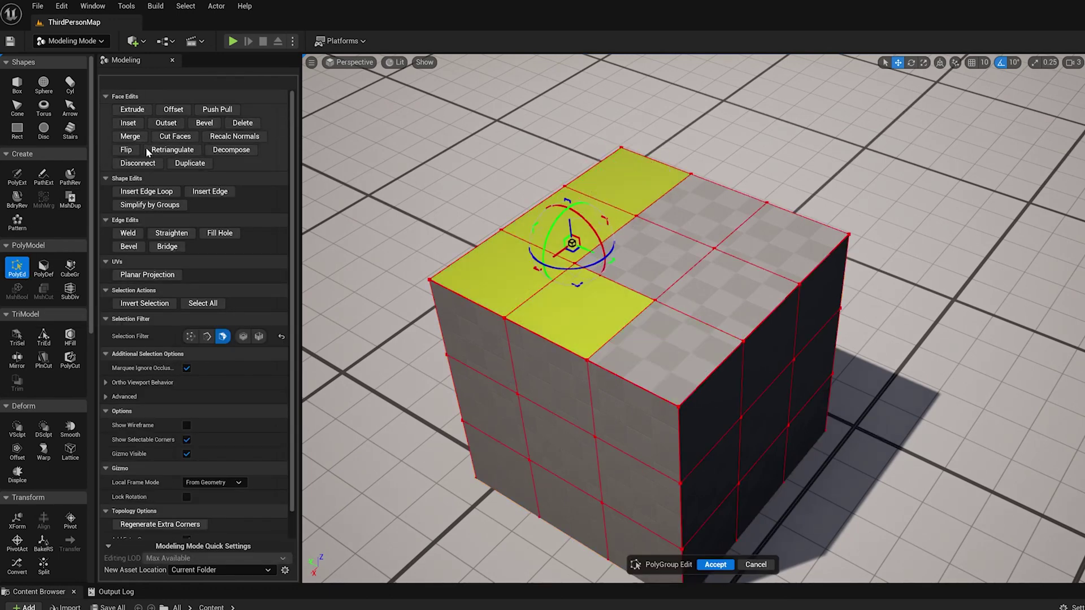
{"action": "left_click", "coordinate": [134, 139]}
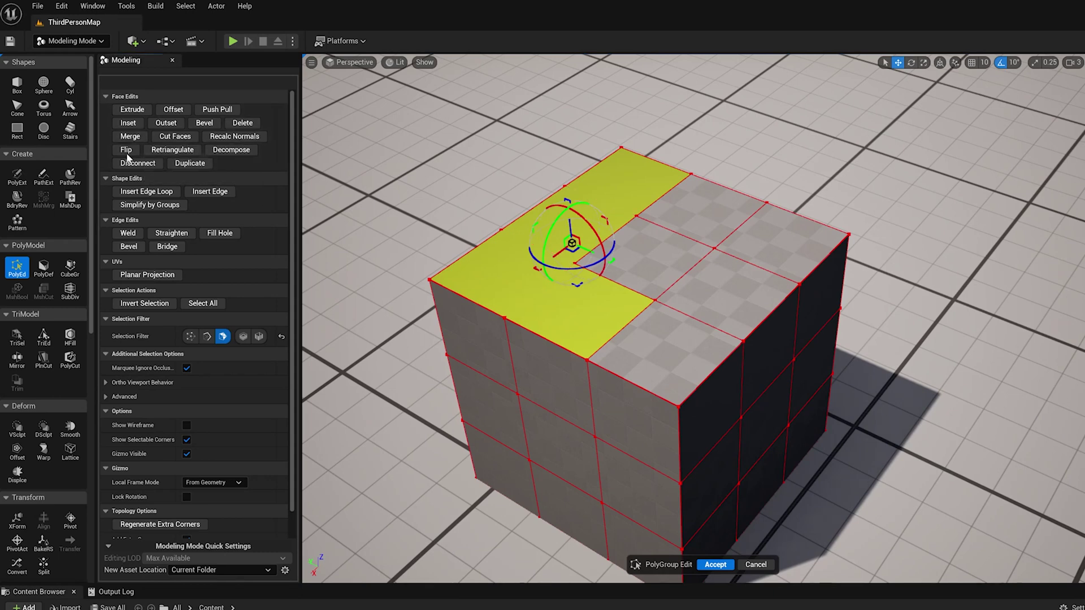
Extrude the merged L-shaped face upward and undo the extrusion.
{"action": "left_click", "coordinate": [132, 109]}
{"action": "left_click", "coordinate": [782, 241]}
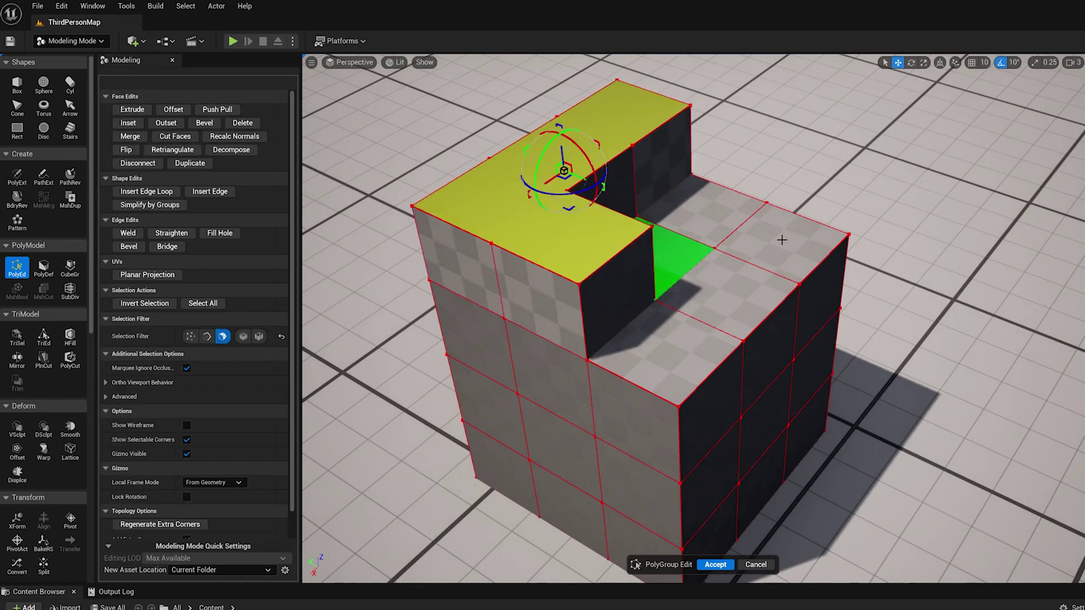
{"action": "key", "text": "ctrl+z"}
Inset the merged L-shaped top face and select the resulting inner L-shaped face.
{"action": "left_click", "coordinate": [175, 125]}
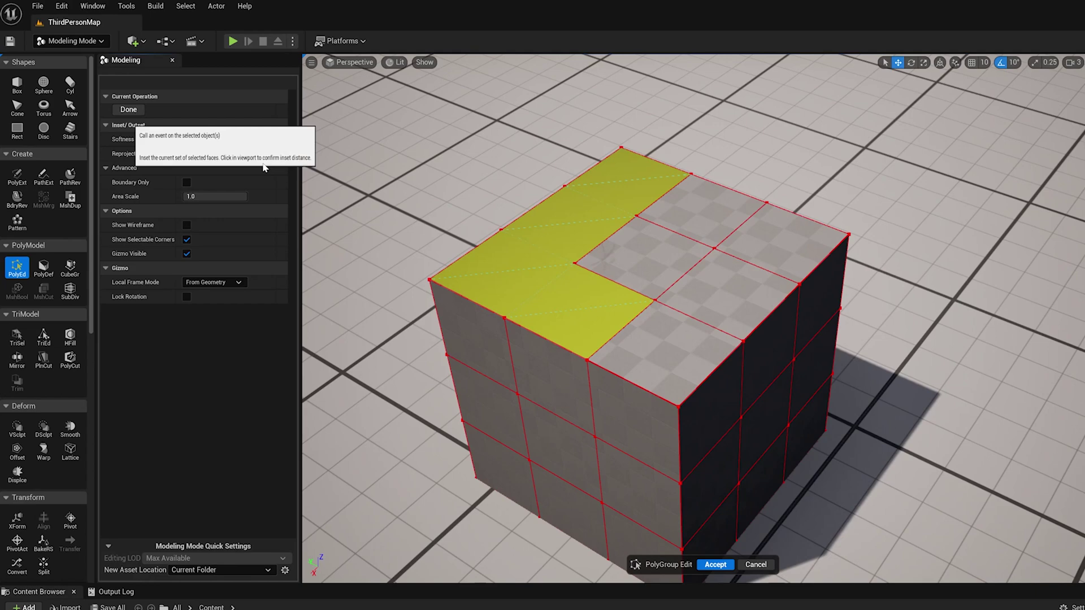
{"action": "left_click", "coordinate": [513, 257]}
{"action": "left_click_drag", "start_coordinate": [872, 198], "coordinate": [628, 181], "text": "alt"}
{"action": "left_click_drag", "start_coordinate": [786, 242], "coordinate": [761, 235], "text": "alt"}
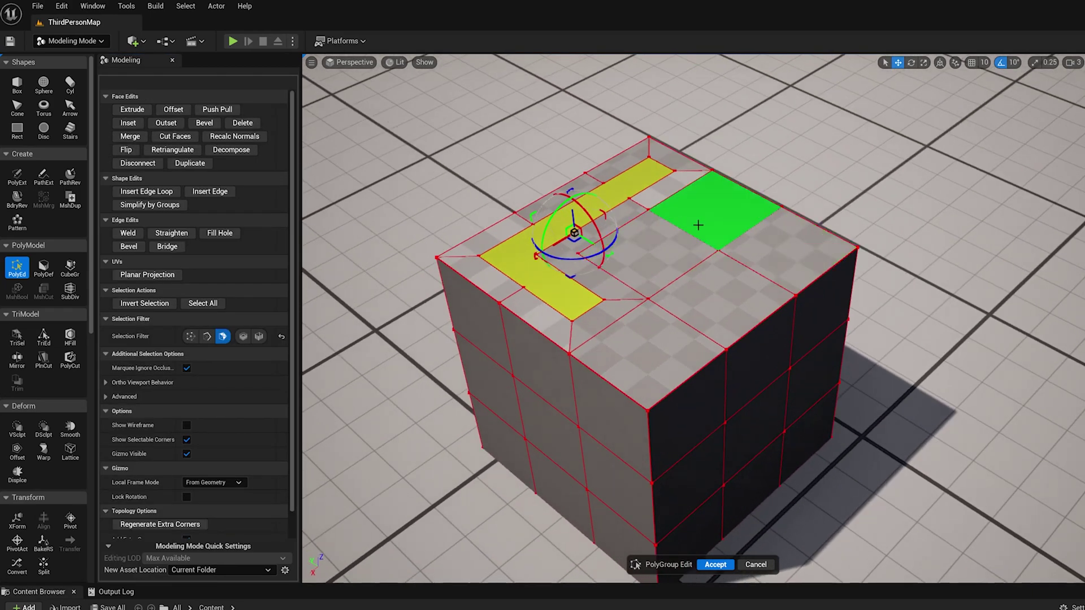
{"action": "left_click", "coordinate": [854, 207]}
{"action": "left_click_drag", "start_coordinate": [854, 207], "coordinate": [924, 222], "text": "alt"}
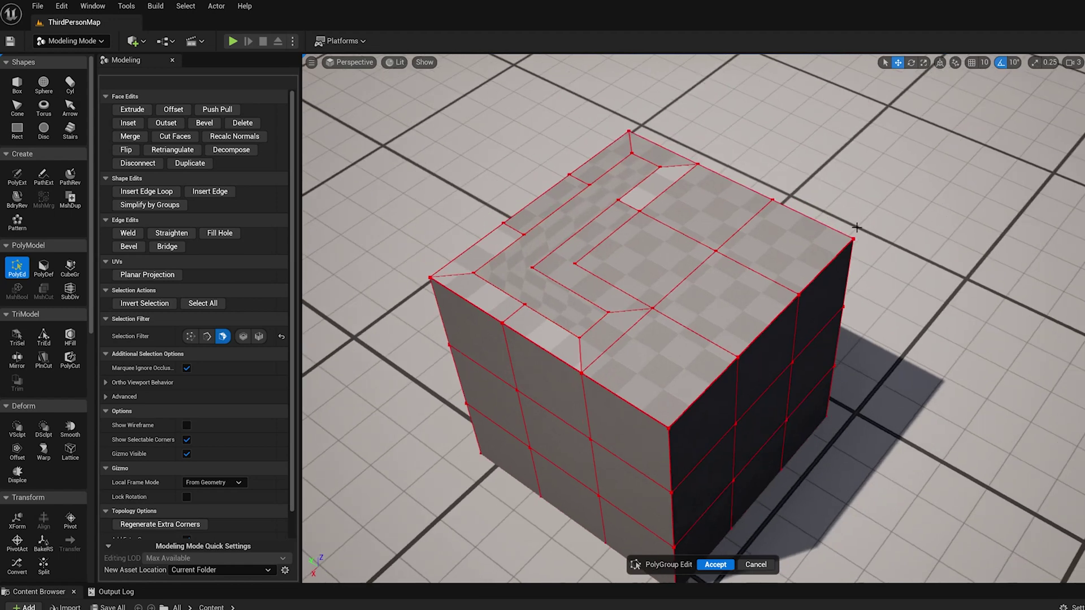
{"action": "left_click", "coordinate": [575, 221]}
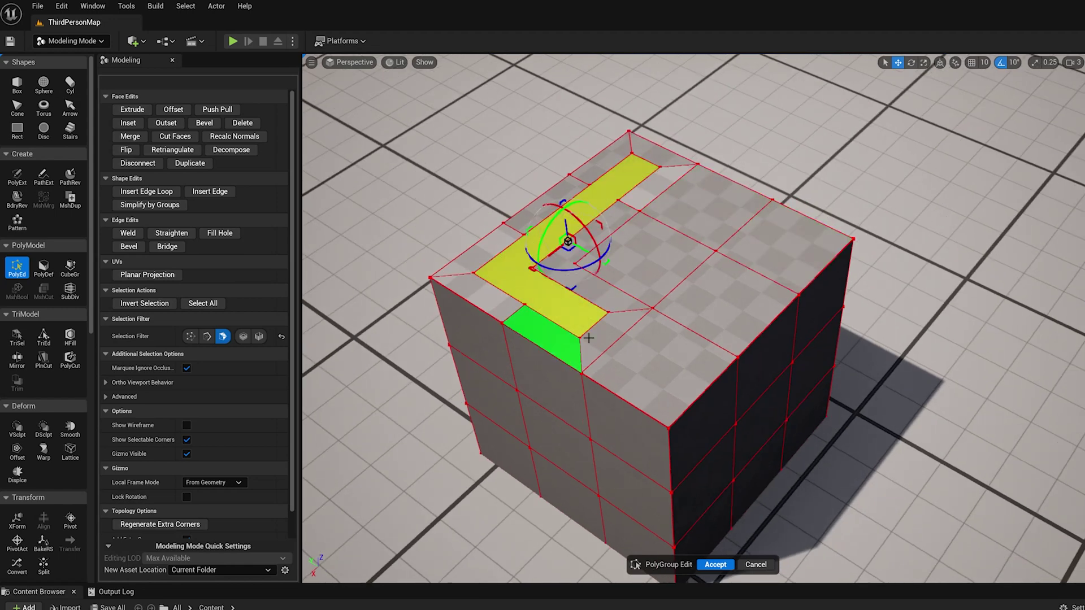
{"action": "left_click_drag", "start_coordinate": [786, 247], "coordinate": [790, 161], "text": "alt"}
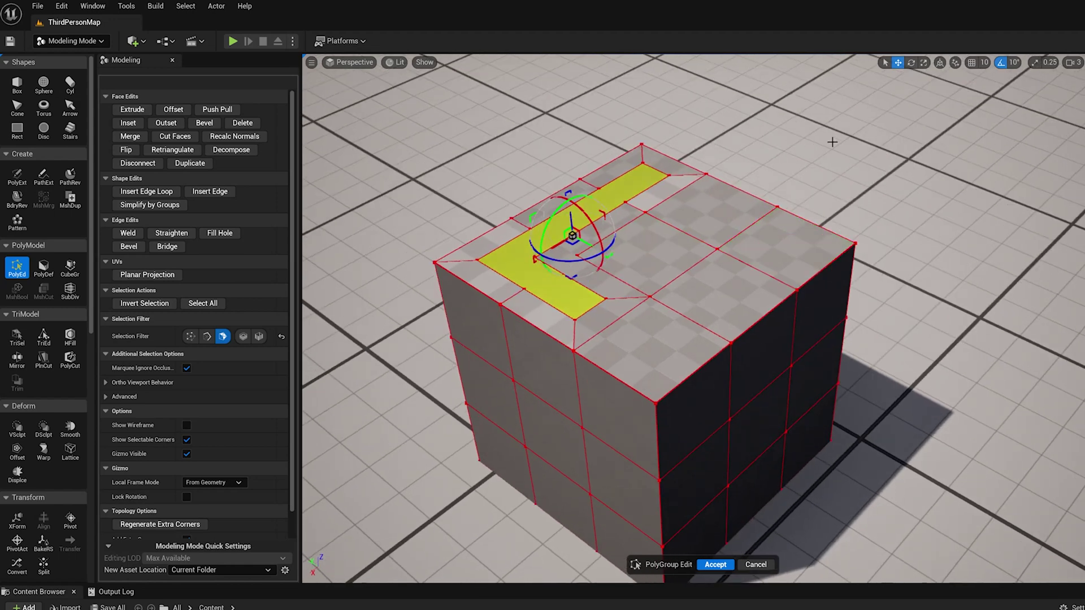
Undo the inset of the L-shaped top face.
{"action": "left_click", "coordinate": [843, 182]}
{"action": "key", "text": "ctrl+z"}
{"action": "key", "text": "ctrl+z"}
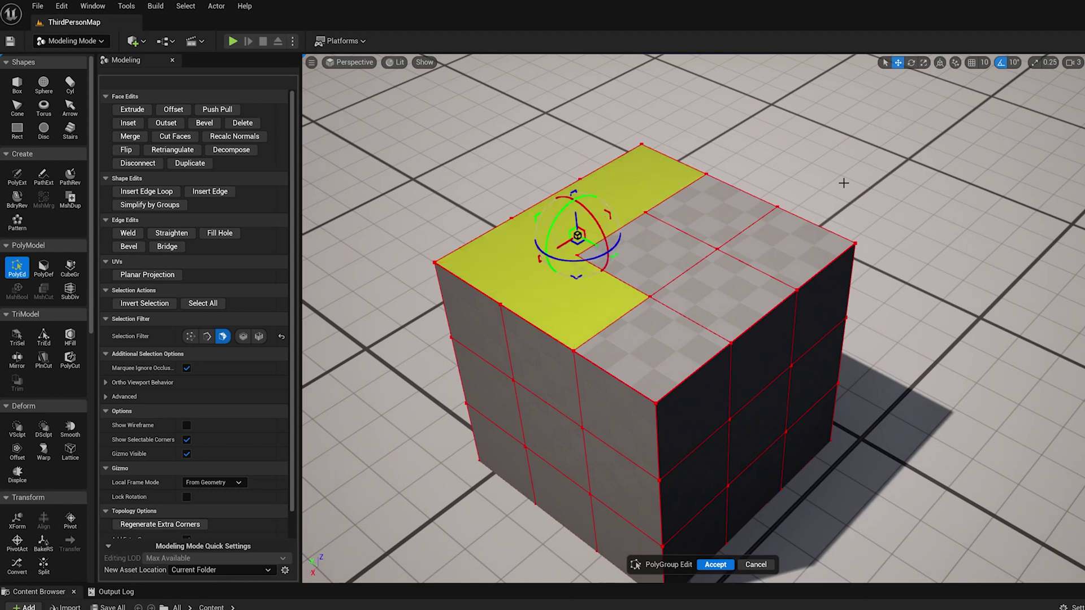
Add the remaining outer top faces to the L-shaped selection and merge them into one ring around the center face.
{"action": "left_click", "coordinate": [641, 355], "text": "shift"}
{"action": "left_click", "coordinate": [726, 289], "text": "shift"}
{"action": "left_click", "coordinate": [783, 247], "text": "shift"}
{"action": "left_click", "coordinate": [714, 211], "text": "shift"}
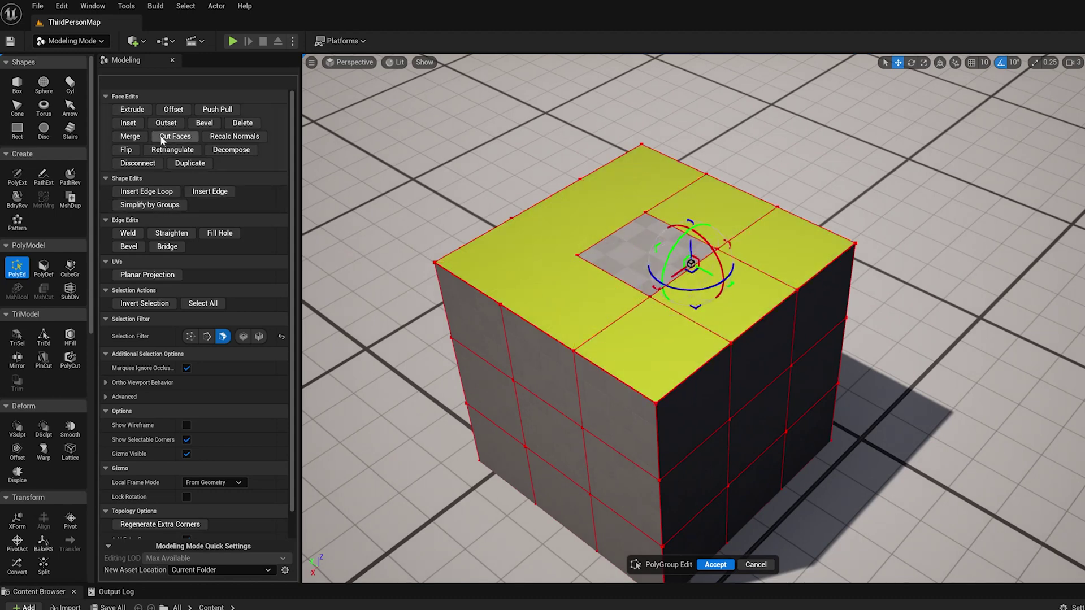
{"action": "left_click", "coordinate": [140, 136]}
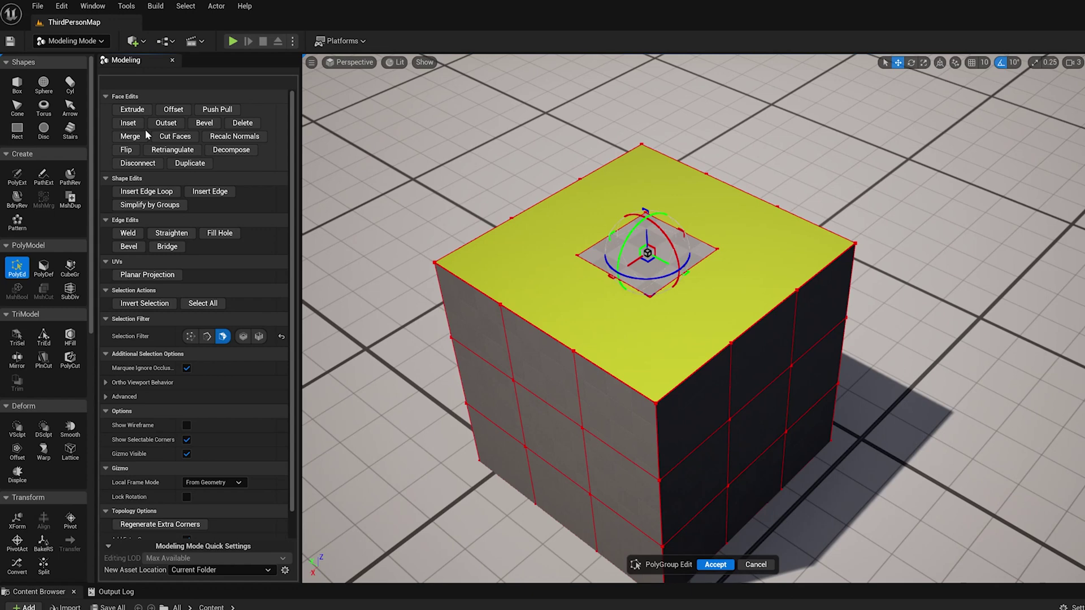
Extrude the merged ring-shaped top face upward and undo the extrusion.
{"action": "left_click", "coordinate": [134, 111]}
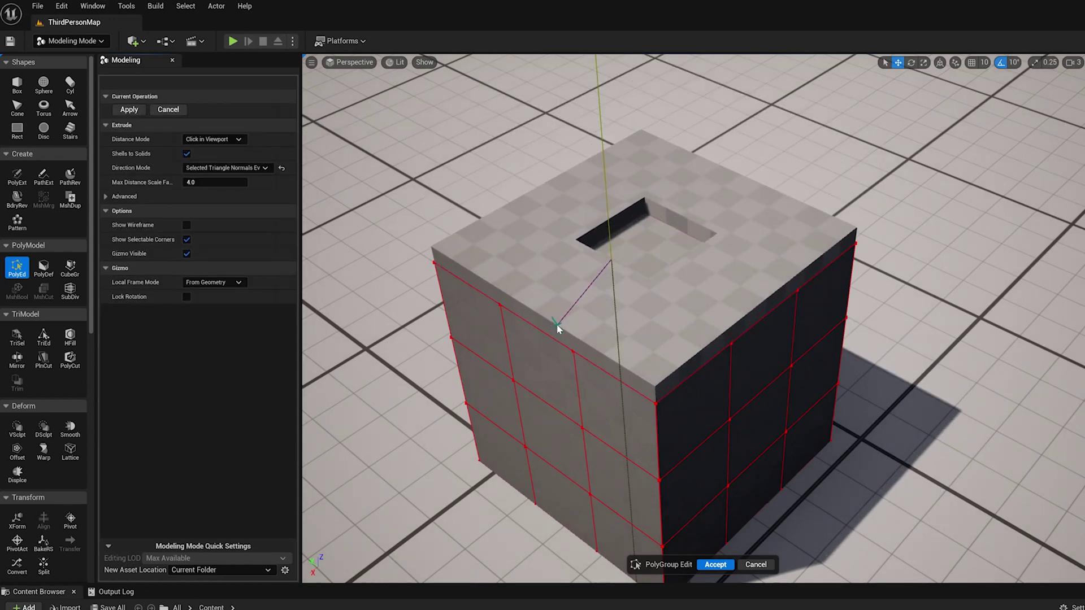
{"action": "left_click", "coordinate": [557, 324]}
{"action": "key", "text": "ctrl+z"}
{"action": "middle_click_drag", "start_coordinate": [965, 292], "coordinate": [1004, 303]}
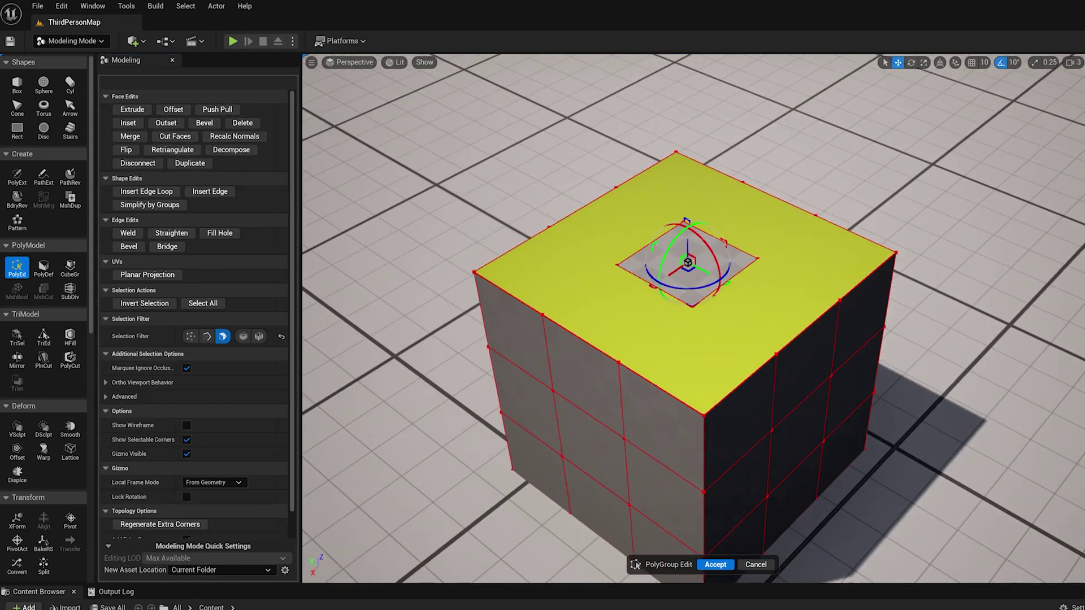
Push-pull the ring-shaped top face down into the cube, leaving the center face standing as a pillar.
{"action": "left_click", "coordinate": [217, 109]}
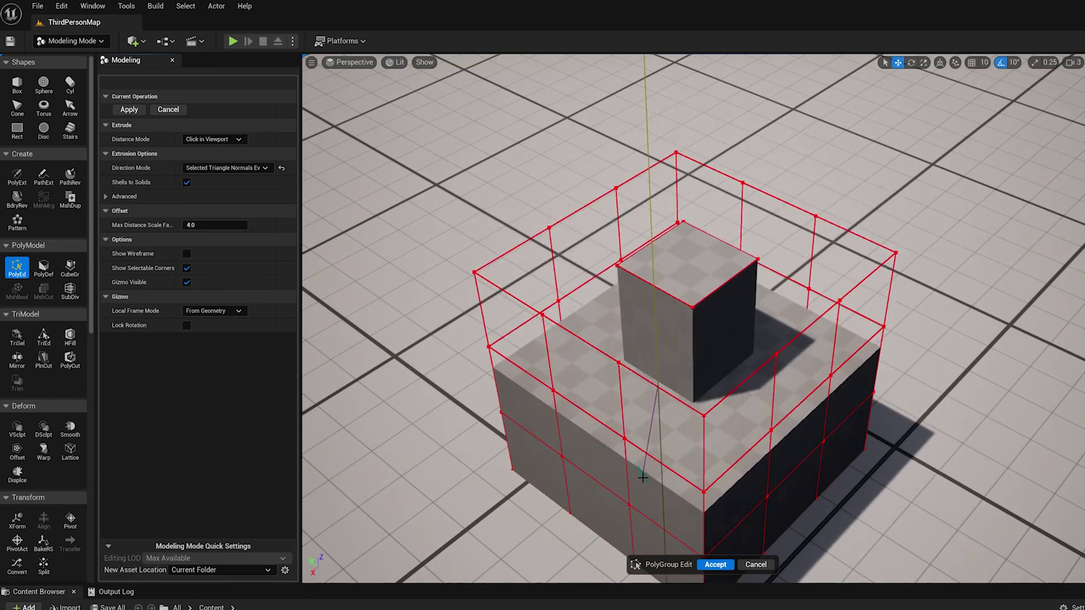
{"action": "left_click", "coordinate": [643, 466]}
{"action": "left_click", "coordinate": [936, 299]}
{"action": "left_click_drag", "start_coordinate": [936, 300], "coordinate": [961, 310], "text": "alt"}
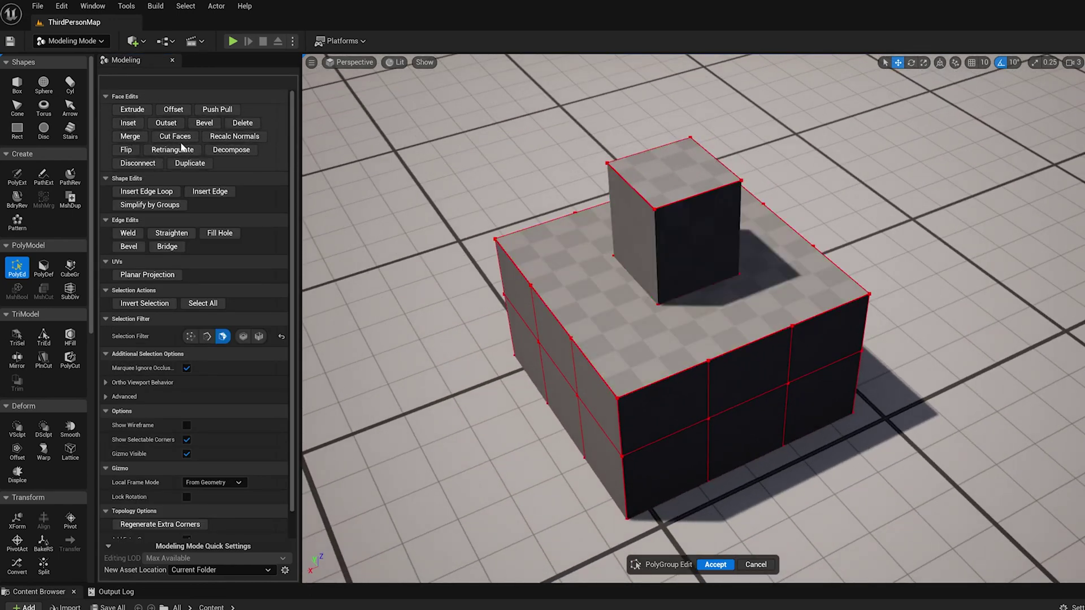
Undo the push-pull and the ring merge back to the selected L-shaped top face.
{"action": "key", "text": "ctrl+z"}
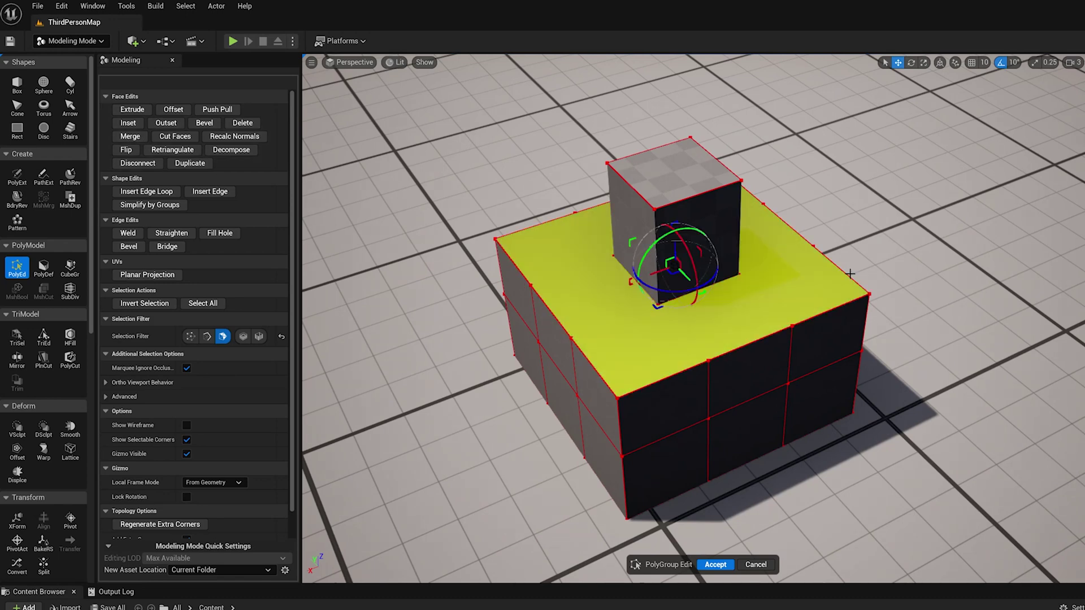
{"action": "key", "text": "ctrl+z"}
{"action": "key", "text": "ctrl+z"}
{"action": "key", "text": "ctrl+z"}
{"action": "key", "text": "ctrl+z"}
{"action": "key", "text": "ctrl+z"}
{"action": "key", "text": "ctrl+z"}
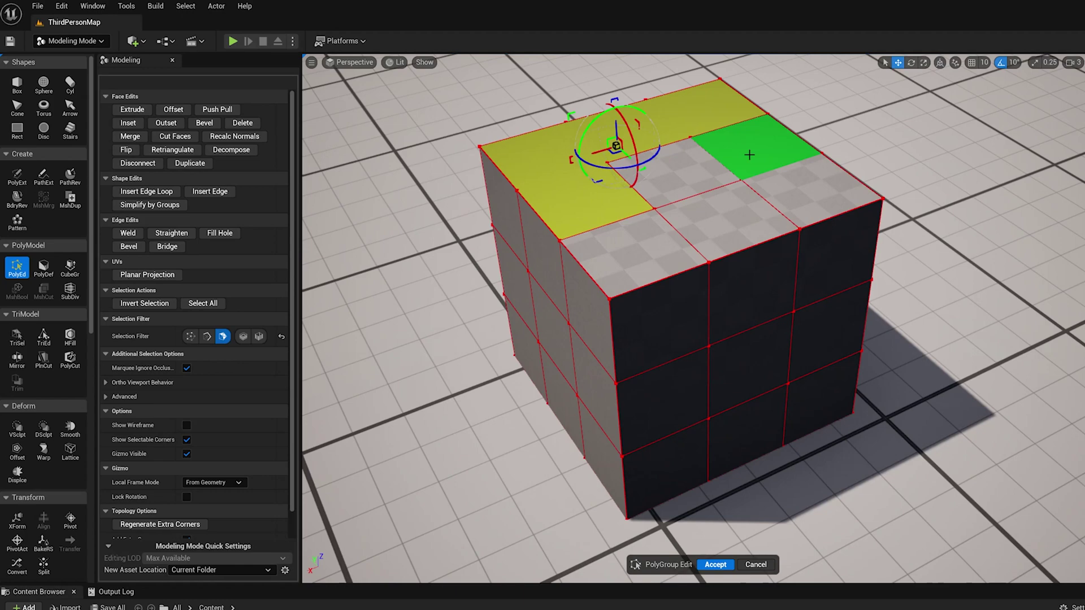
Select the L-shaped top face and turn on the wireframe display to show the cube's triangulation.
{"action": "left_click_drag", "start_coordinate": [749, 155], "coordinate": [831, 156], "text": "alt"}
{"action": "left_click", "coordinate": [628, 119]}
{"action": "left_click", "coordinate": [598, 217]}
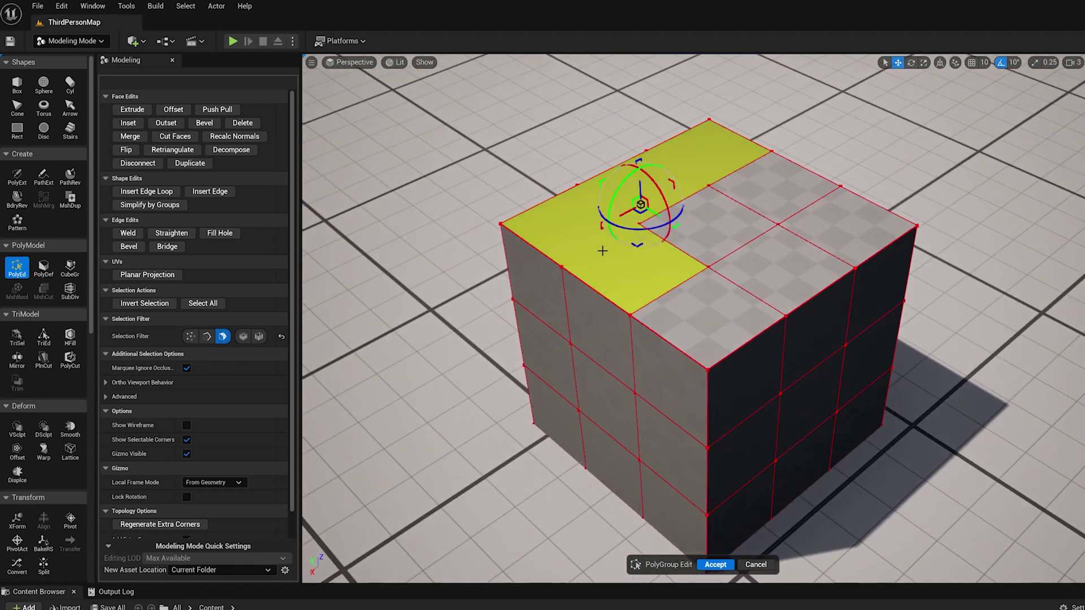
{"action": "left_click_drag", "start_coordinate": [600, 248], "coordinate": [630, 274], "text": "alt"}
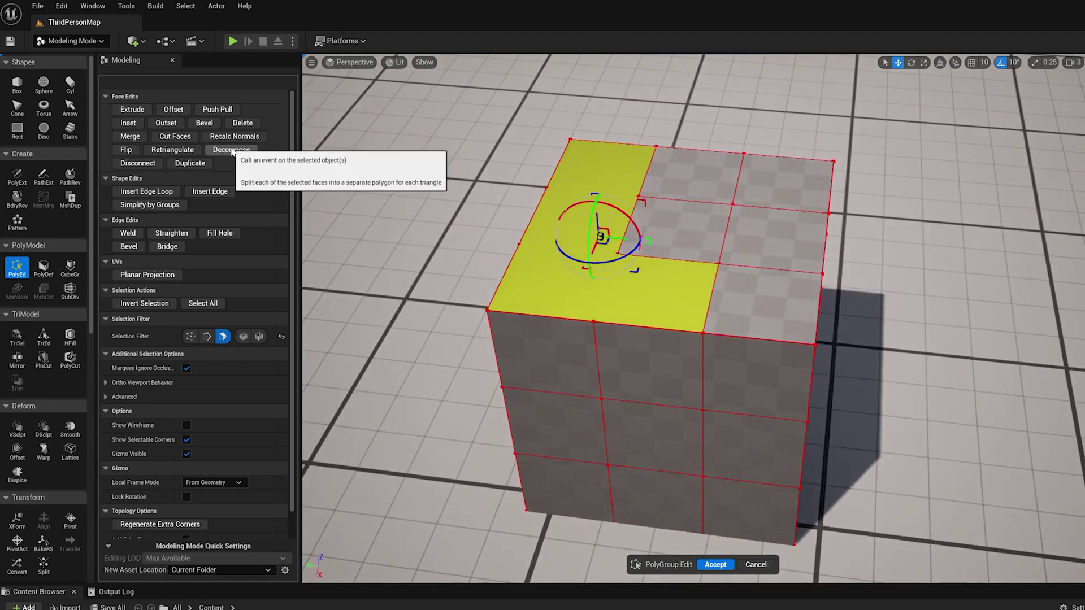
{"action": "scroll", "coordinate": [536, 312], "scroll_direction": "up", "scroll_amount": 3}
{"action": "left_click_drag", "start_coordinate": [536, 312], "coordinate": [511, 329], "text": "alt"}
{"action": "mouse_move", "coordinate": [654, 313]}
{"action": "left_mouse_down", "text": "alt"}
{"action": "mouse_move", "coordinate": [650, 325]}
{"action": "mouse_move", "coordinate": [680, 285]}
{"action": "mouse_move", "coordinate": [653, 311]}
{"action": "left_mouse_up", "text": "alt"}
{"action": "key", "text": "alt+2"}
{"action": "key", "text": "alt+4"}
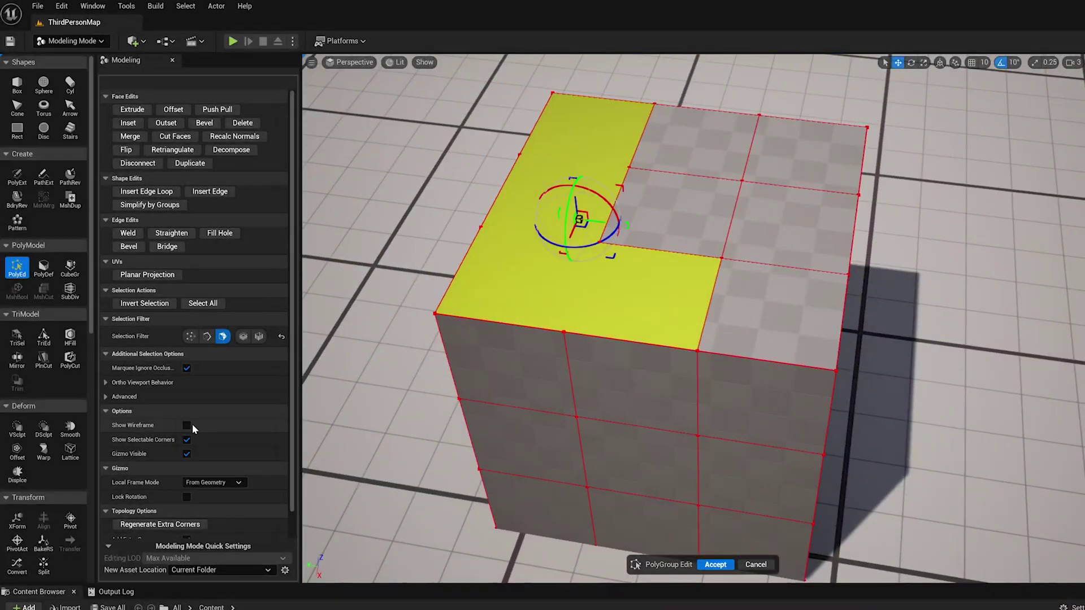
{"action": "left_click", "coordinate": [192, 424]}
{"action": "left_click_drag", "start_coordinate": [630, 362], "coordinate": [623, 260], "text": "alt"}
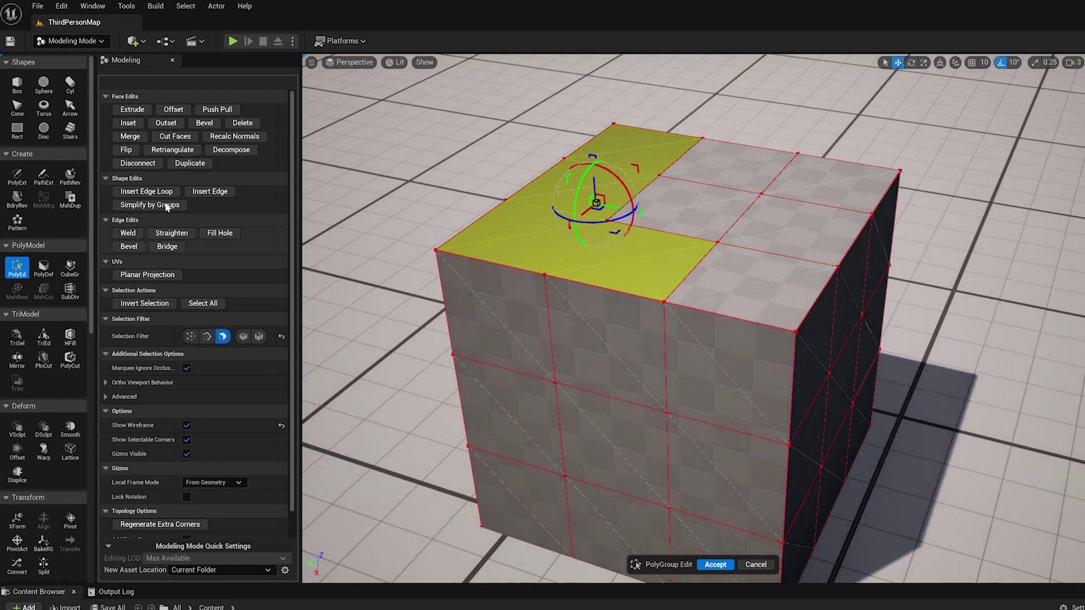
Inset the L-shaped top face and merge the inner face with all its surrounding border faces.
{"action": "left_click", "coordinate": [127, 122]}
{"action": "left_click", "coordinate": [596, 282]}
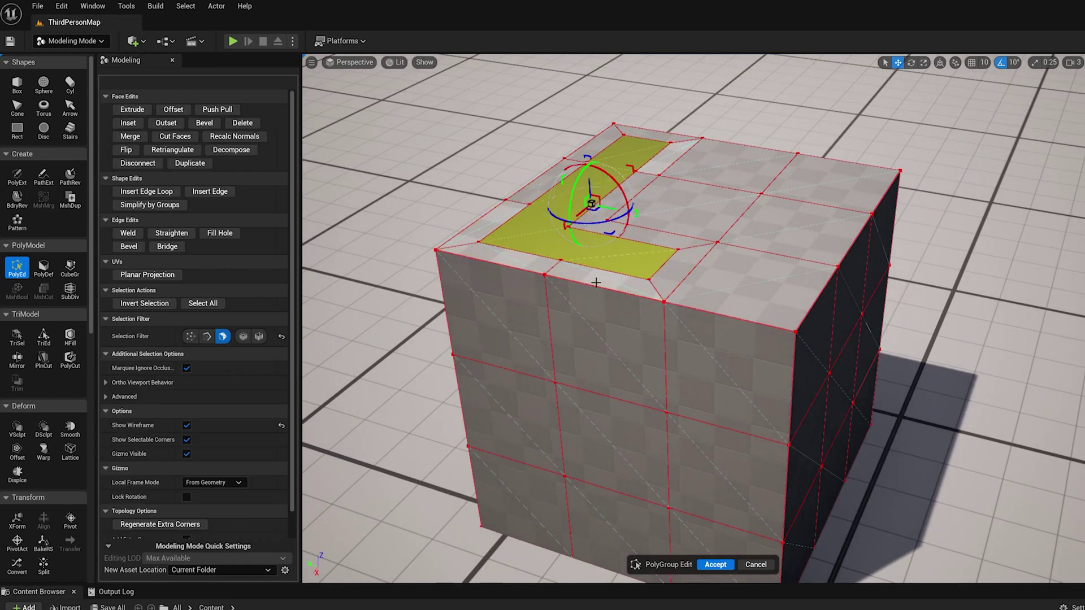
{"action": "left_click", "coordinate": [680, 272], "text": "shift"}
{"action": "left_click", "coordinate": [679, 244], "text": "shift"}
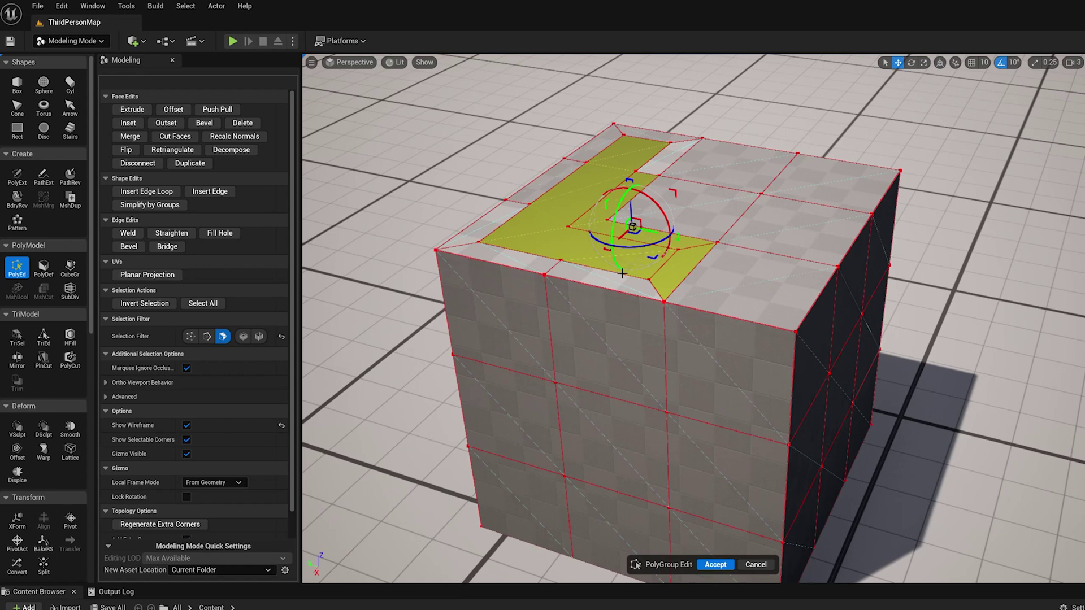
{"action": "left_click", "coordinate": [598, 279], "text": "shift"}
{"action": "left_click", "coordinate": [507, 213], "text": "shift"}
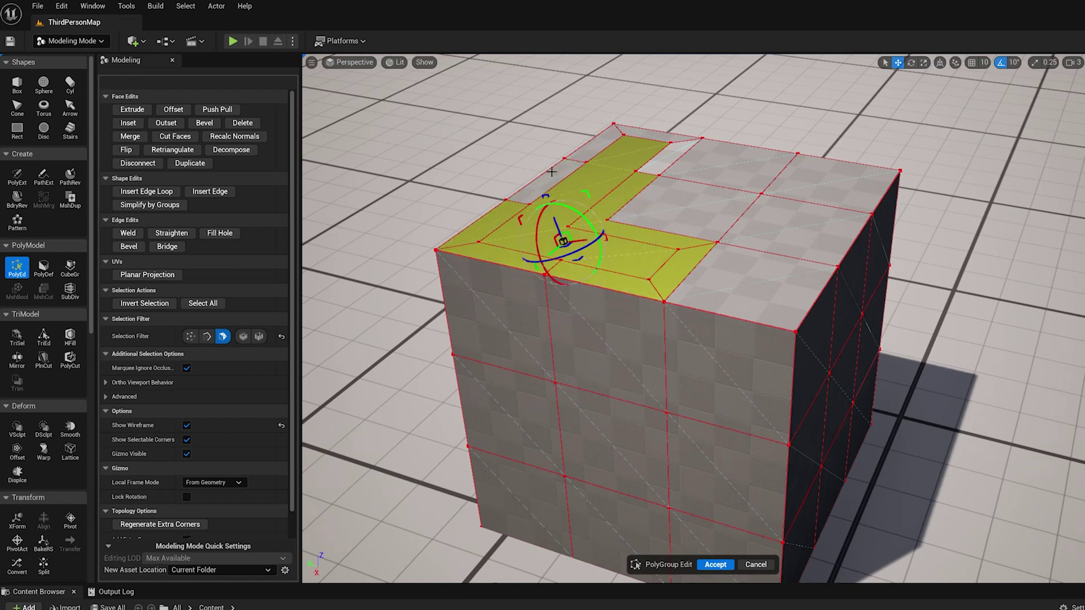
{"action": "left_click", "coordinate": [636, 139], "text": "shift"}
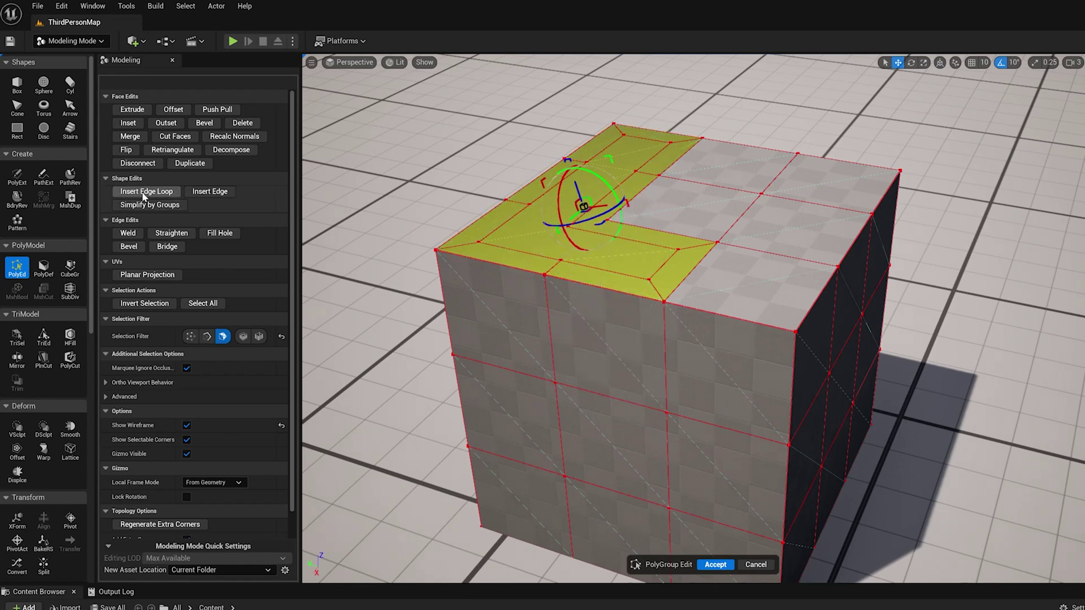
{"action": "left_click", "coordinate": [130, 137]}
{"action": "left_click_drag", "start_coordinate": [695, 213], "coordinate": [638, 218], "text": "alt"}
{"action": "mouse_move", "coordinate": [779, 232]}
{"action": "left_mouse_down", "text": "alt"}
{"action": "mouse_move", "coordinate": [802, 229]}
{"action": "mouse_move", "coordinate": [774, 226]}
{"action": "left_mouse_up", "text": "alt"}
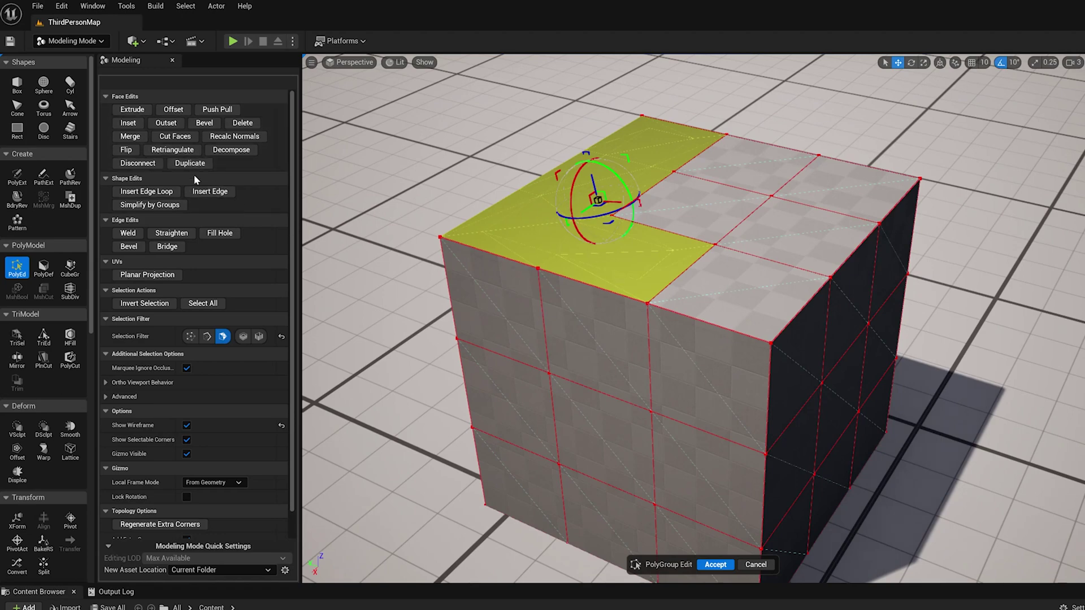
Retriangulate the merged L-shaped top face and examine its triangles from several angles.
{"action": "left_click", "coordinate": [175, 150]}
{"action": "mouse_move", "coordinate": [600, 266]}
{"action": "left_mouse_down", "text": "alt"}
{"action": "mouse_move", "coordinate": [613, 311]}
{"action": "mouse_move", "coordinate": [610, 274]}
{"action": "left_mouse_up", "text": "alt"}
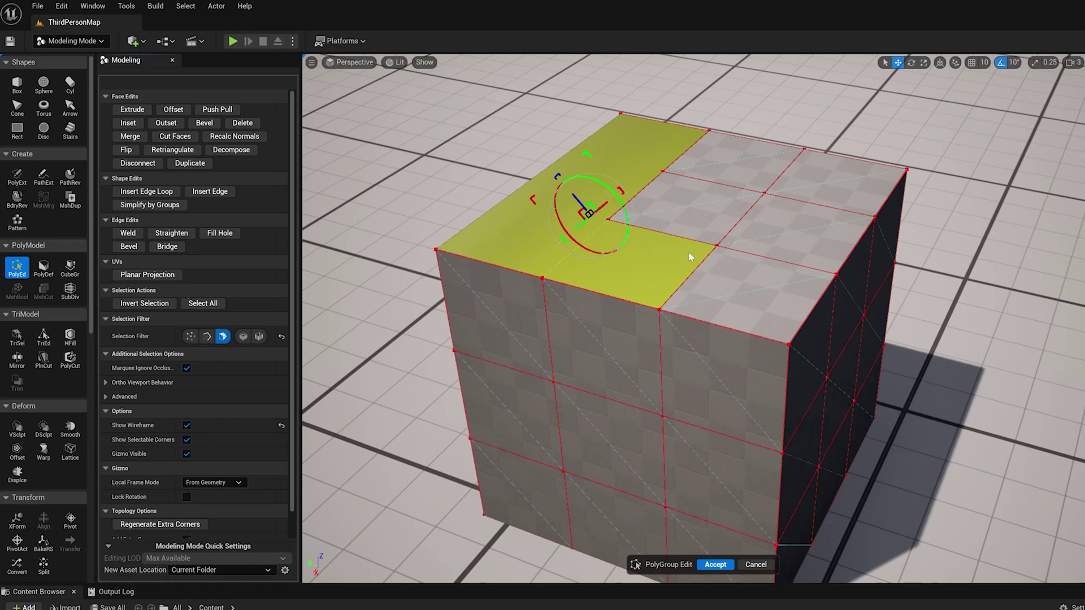
{"action": "mouse_move", "coordinate": [689, 257]}
{"action": "left_mouse_down", "text": "alt"}
{"action": "mouse_move", "coordinate": [675, 303]}
{"action": "mouse_move", "coordinate": [690, 257]}
{"action": "left_mouse_up", "text": "alt"}
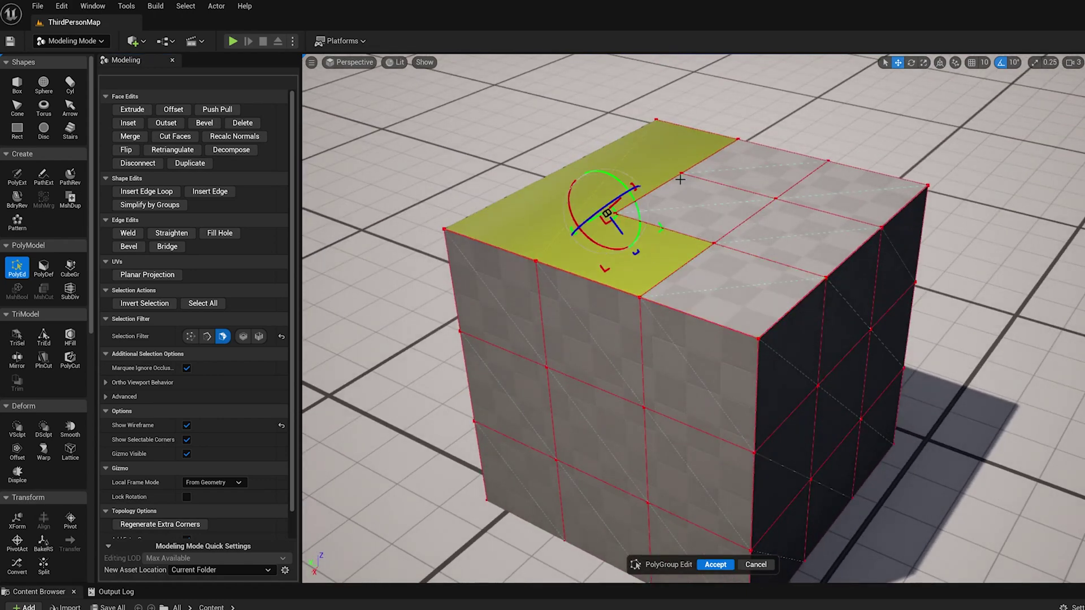
{"action": "left_click_drag", "start_coordinate": [736, 169], "coordinate": [788, 195], "text": "alt"}
{"action": "left_click_drag", "start_coordinate": [678, 246], "coordinate": [656, 254], "text": "alt"}
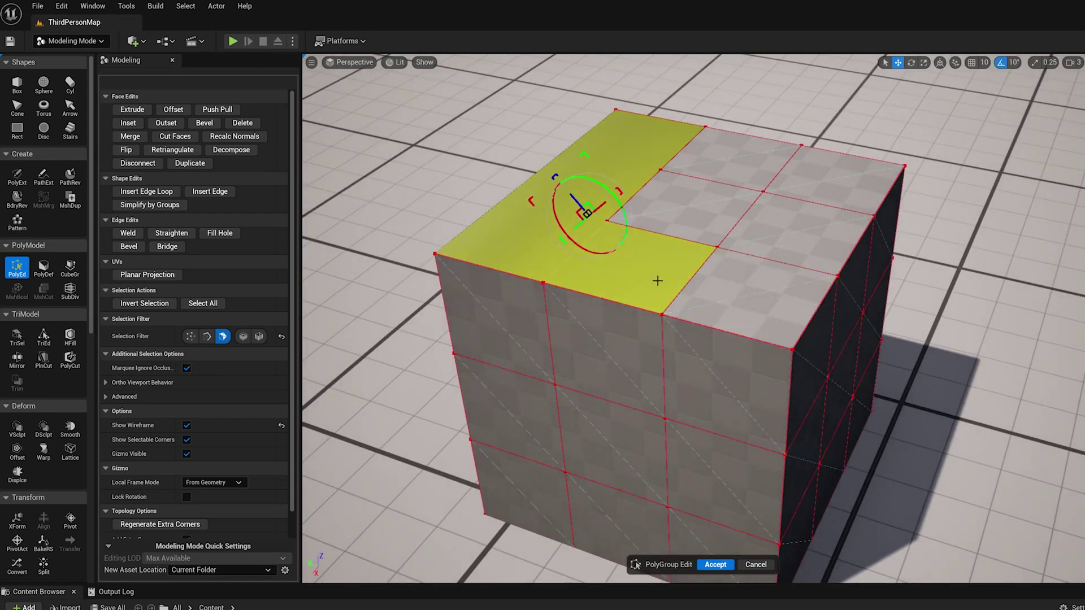
Decompose the L-shaped top face into triangles and merge them into a rectangular edge strip and an adjoining square.
{"action": "left_click", "coordinate": [242, 151]}
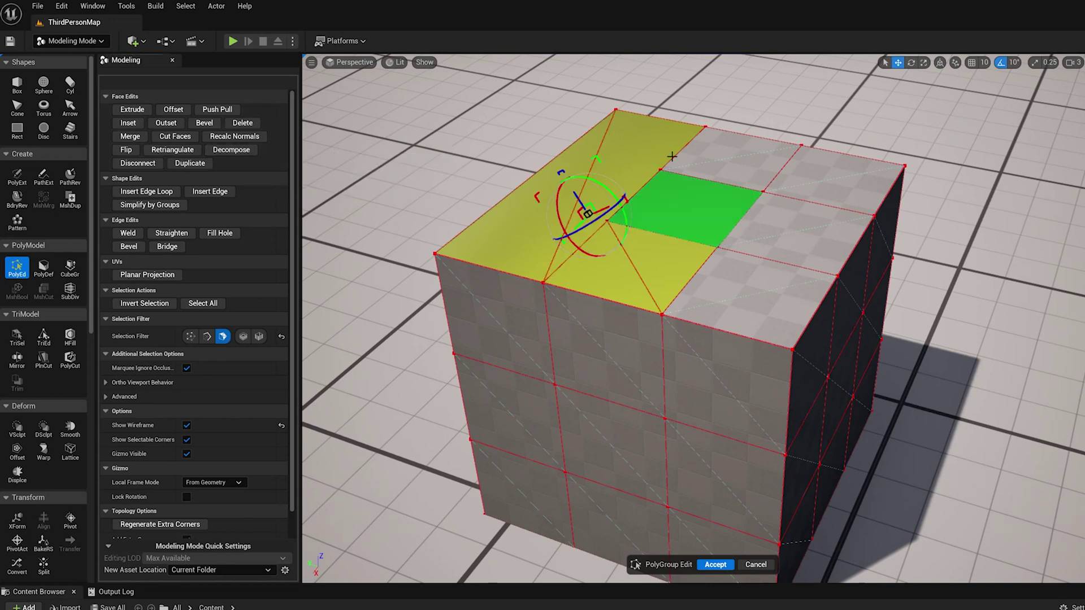
{"action": "left_click", "coordinate": [630, 145]}
{"action": "left_click", "coordinate": [515, 222], "text": "shift"}
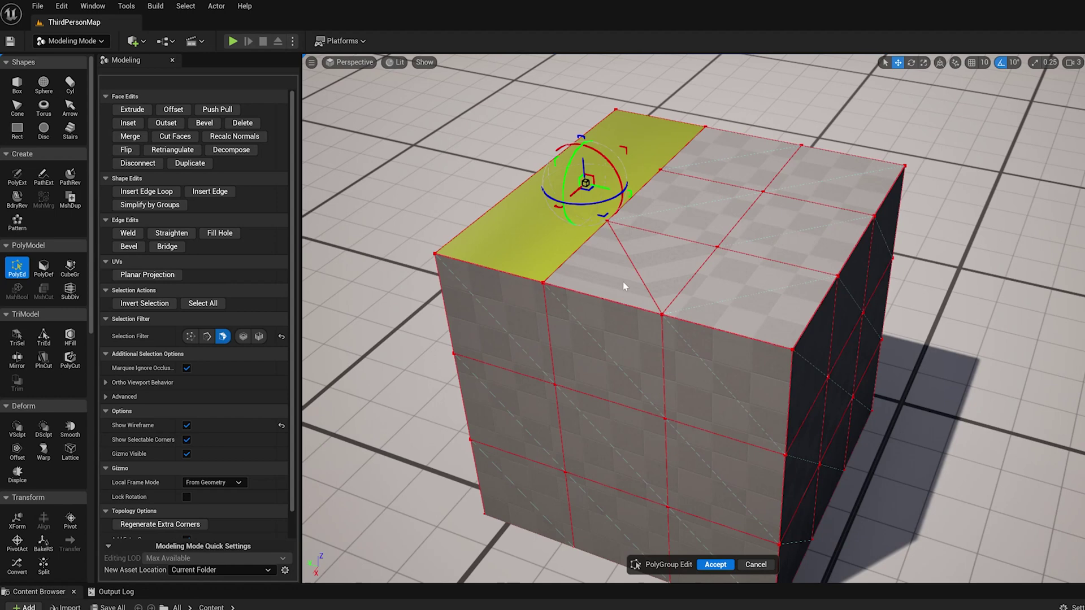
{"action": "left_click", "coordinate": [619, 255]}
{"action": "left_click", "coordinate": [124, 136]}
{"action": "left_click_drag", "start_coordinate": [639, 234], "coordinate": [613, 257], "text": "alt"}
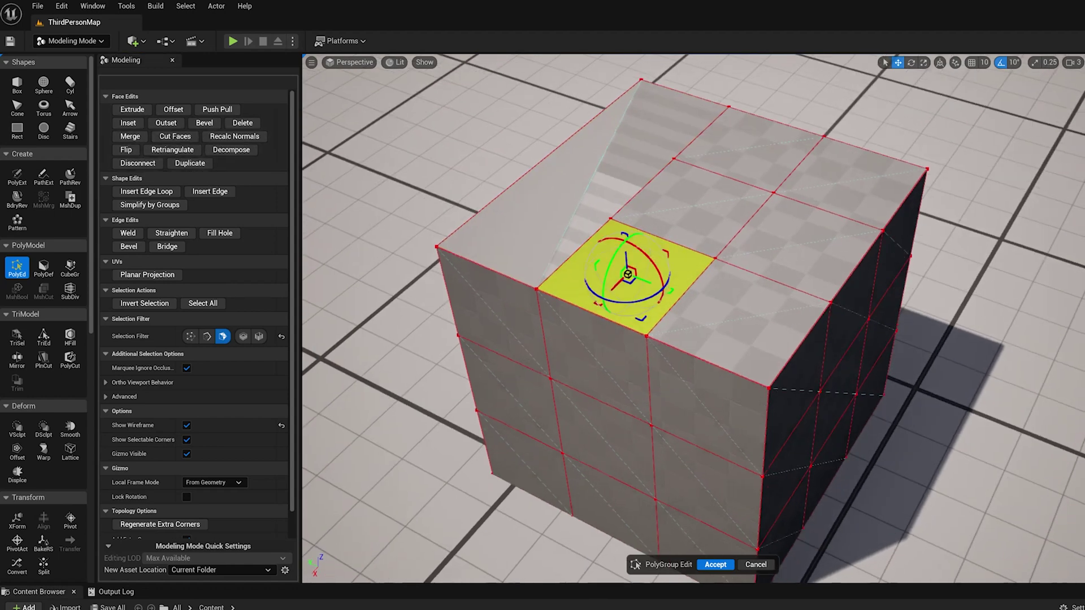
Select the adjoining square and the center square of the top and decompose both into triangles.
{"action": "left_click", "coordinate": [723, 204]}
{"action": "left_click", "coordinate": [626, 171]}
{"action": "left_click", "coordinate": [639, 265]}
{"action": "left_click", "coordinate": [703, 223]}
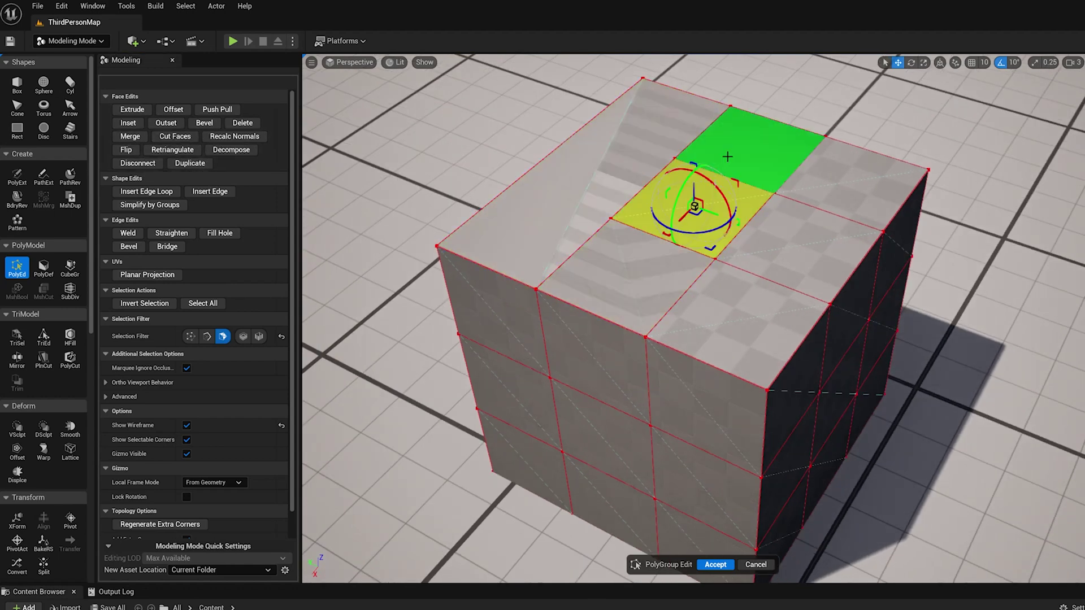
{"action": "left_click", "coordinate": [634, 161]}
{"action": "left_click", "coordinate": [646, 251]}
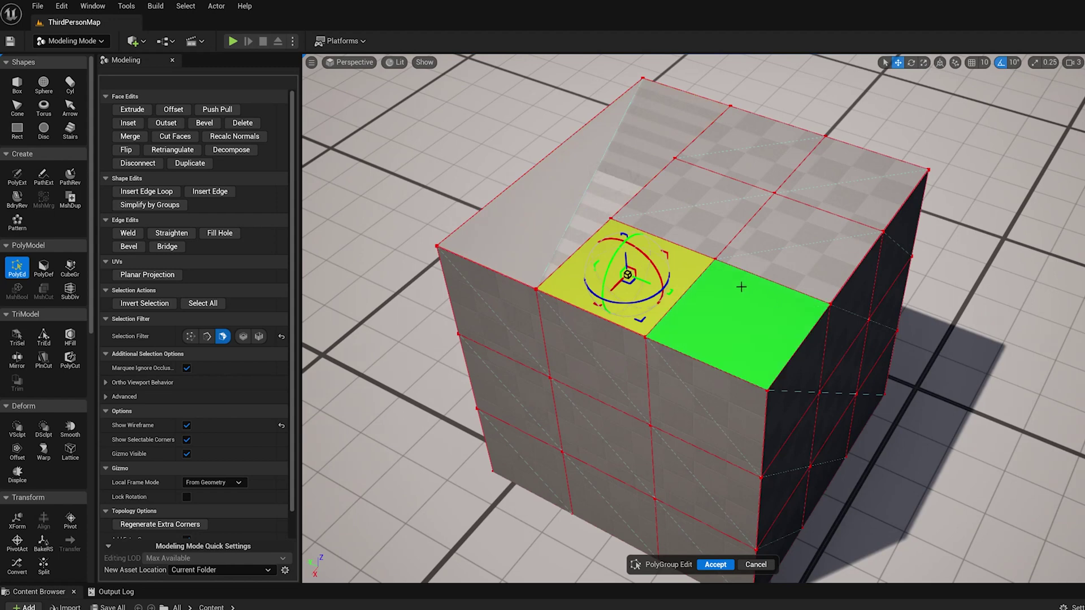
{"action": "left_click", "coordinate": [700, 222], "text": "shift"}
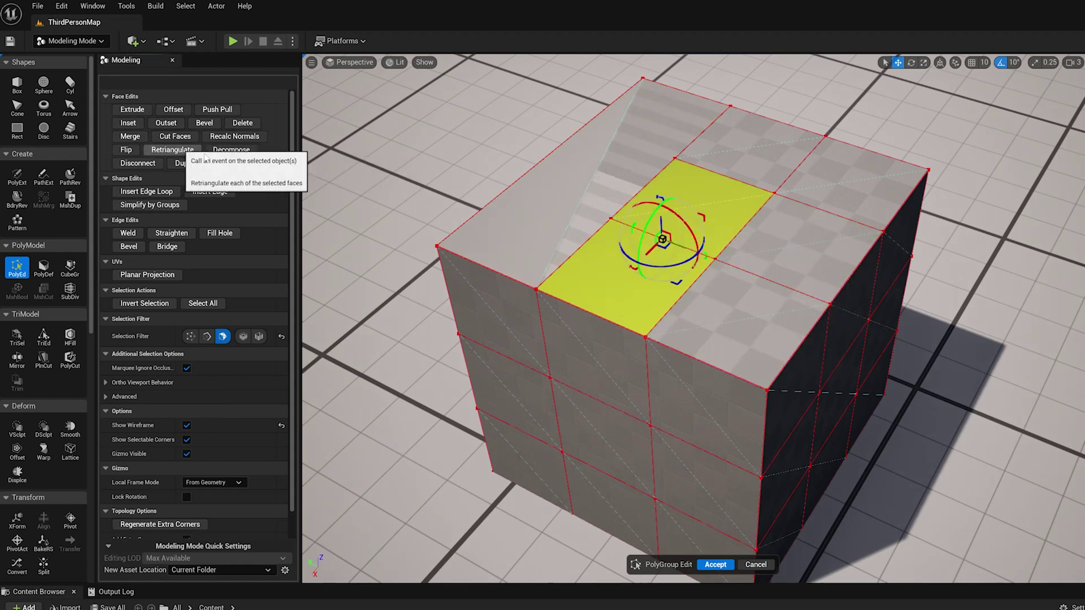
{"action": "left_click", "coordinate": [227, 150]}
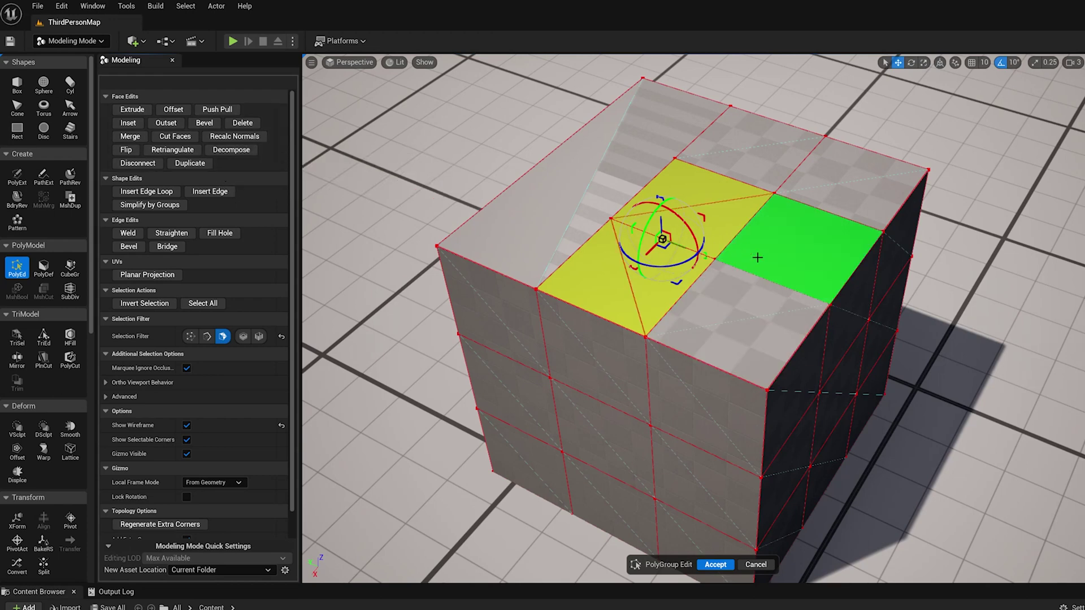
Merge the two adjacent inner triangles into one larger triangular face, try raising it, and undo the move.
{"action": "left_click", "coordinate": [797, 249]}
{"action": "left_click", "coordinate": [642, 268]}
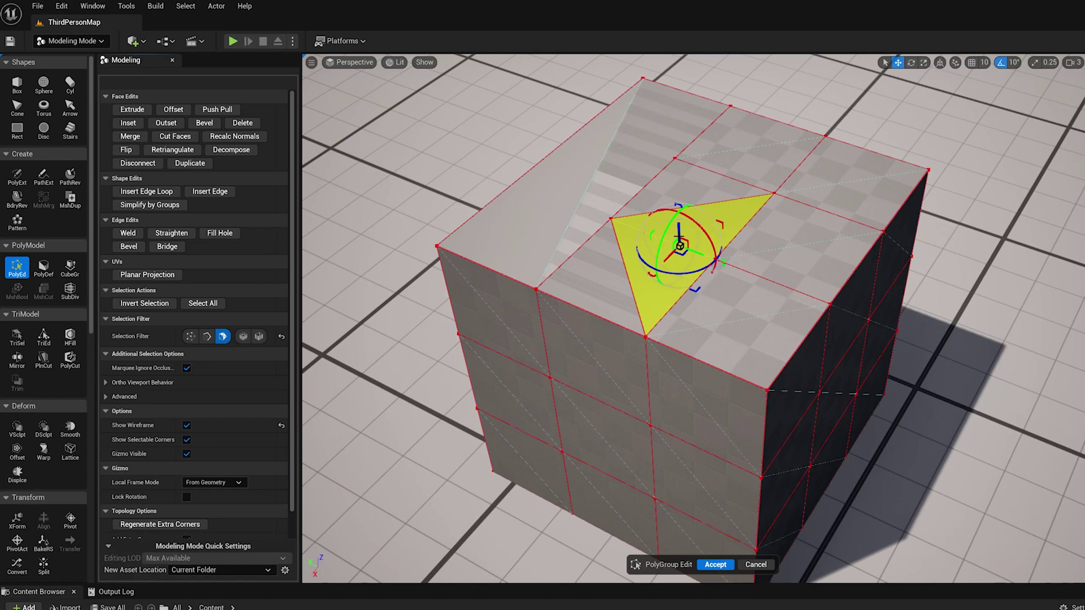
{"action": "left_click_drag", "start_coordinate": [679, 237], "coordinate": [680, 189]}
{"action": "key", "text": "ctrl+z"}
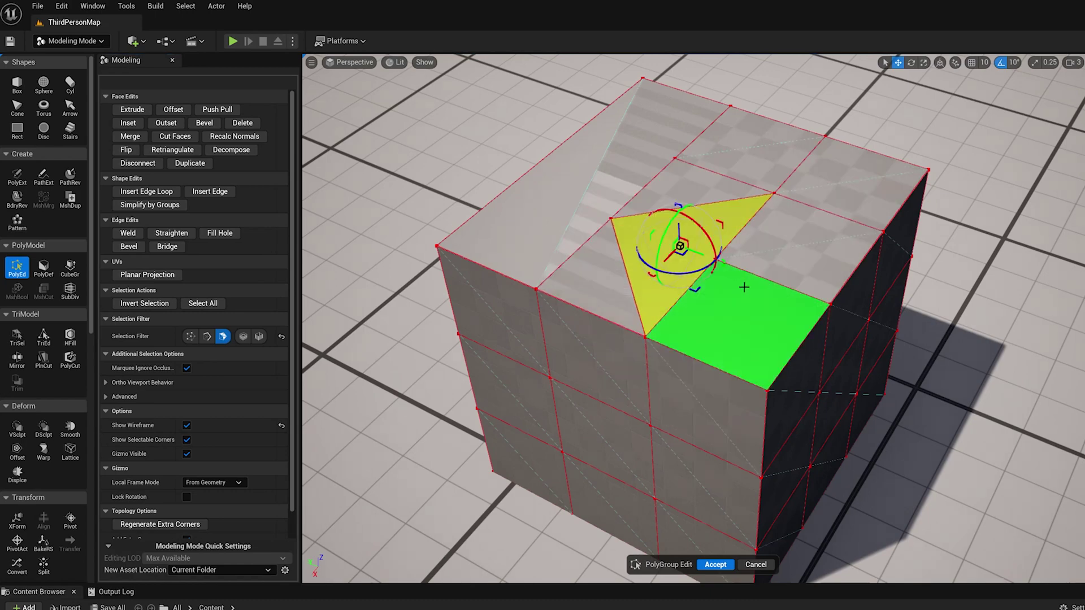
Select the rectangular strip face along the cube's top edge, open Cut Faces for it, and end the operation without cutting.
{"action": "left_click_drag", "start_coordinate": [788, 309], "coordinate": [819, 309], "text": "alt"}
{"action": "left_click", "coordinate": [527, 192]}
{"action": "right_click_drag", "start_coordinate": [611, 256], "coordinate": [666, 261]}
{"action": "right_click_drag", "start_coordinate": [886, 193], "coordinate": [926, 192]}
{"action": "mouse_move", "coordinate": [886, 153]}
{"action": "right_mouse_down"}
{"action": "mouse_move", "coordinate": [842, 152]}
{"action": "mouse_move", "coordinate": [904, 164]}
{"action": "right_mouse_up"}
{"action": "middle_click_drag", "start_coordinate": [816, 175], "coordinate": [812, 127]}
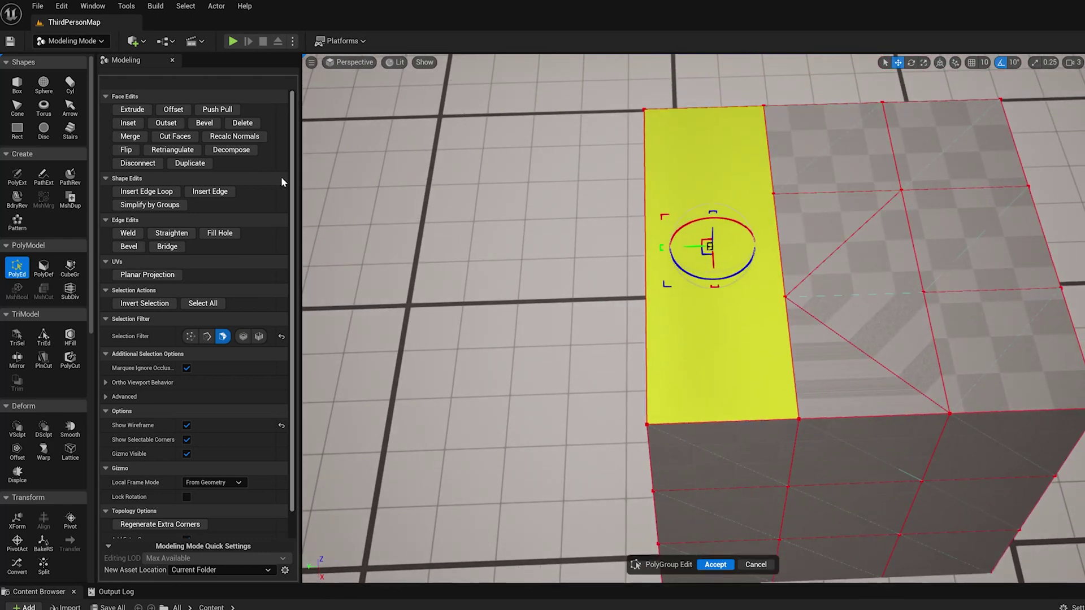
{"action": "left_click", "coordinate": [176, 137]}
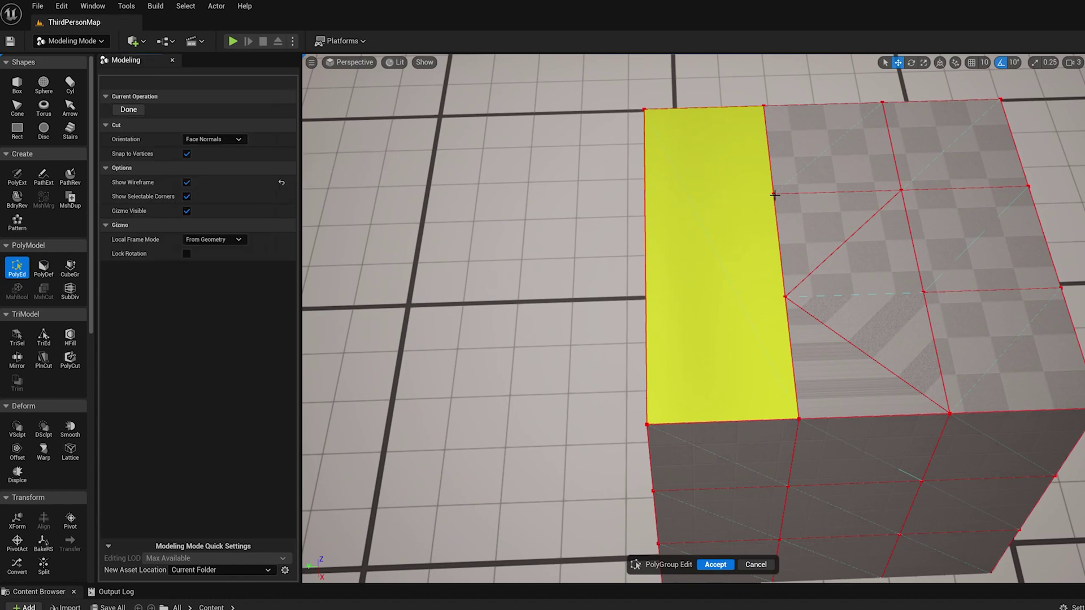
{"action": "left_click_drag", "start_coordinate": [707, 217], "coordinate": [685, 248], "text": "alt"}
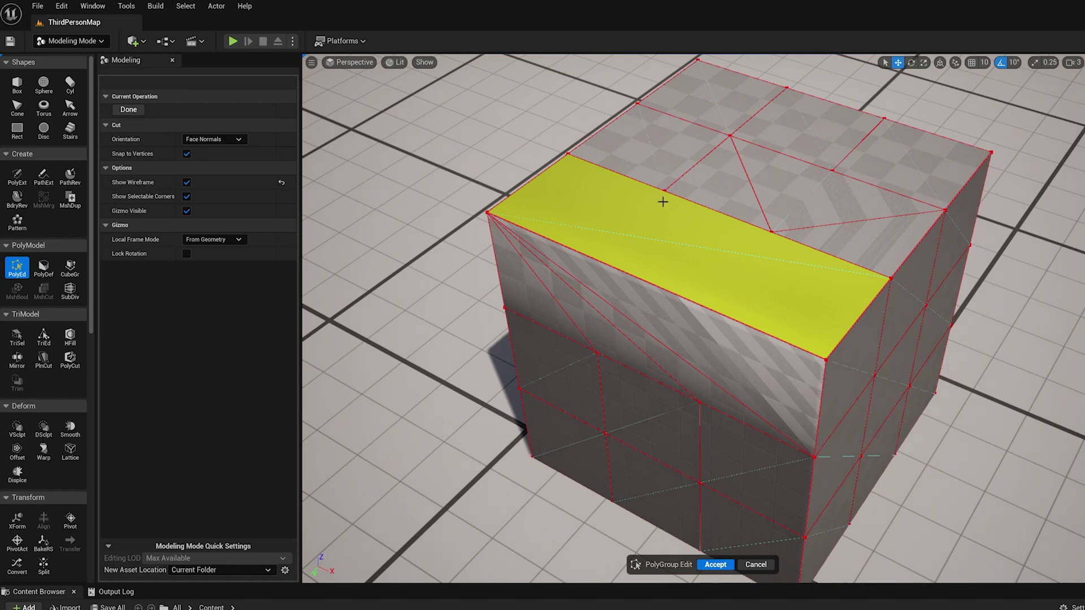
{"action": "left_click_drag", "start_coordinate": [663, 202], "coordinate": [667, 215], "text": "alt"}
{"action": "left_click_drag", "start_coordinate": [621, 266], "coordinate": [592, 266], "text": "alt"}
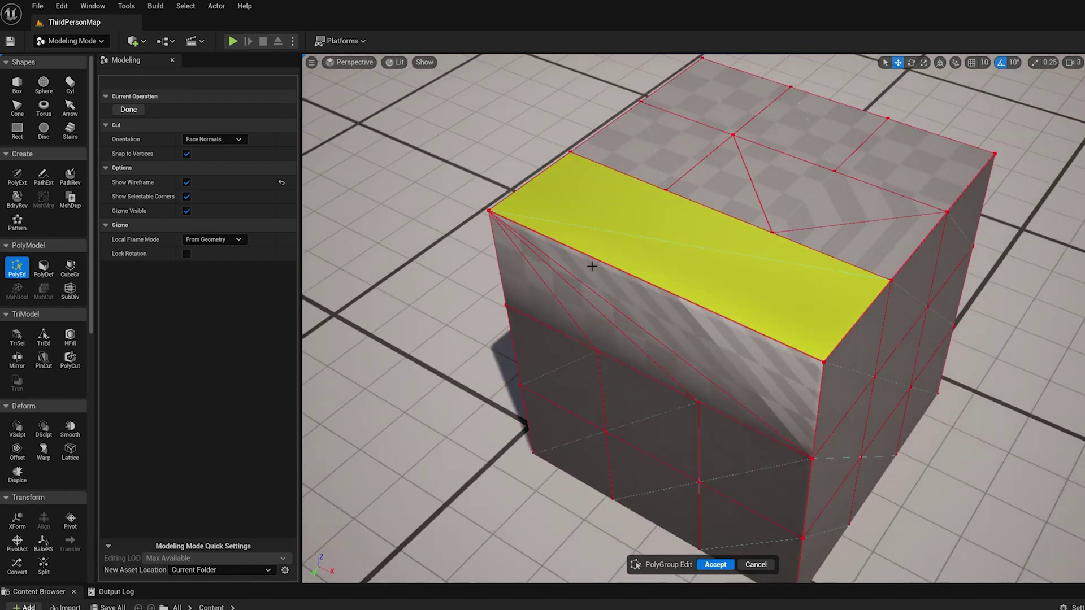
{"action": "left_click_drag", "start_coordinate": [726, 278], "coordinate": [650, 271], "text": "alt"}
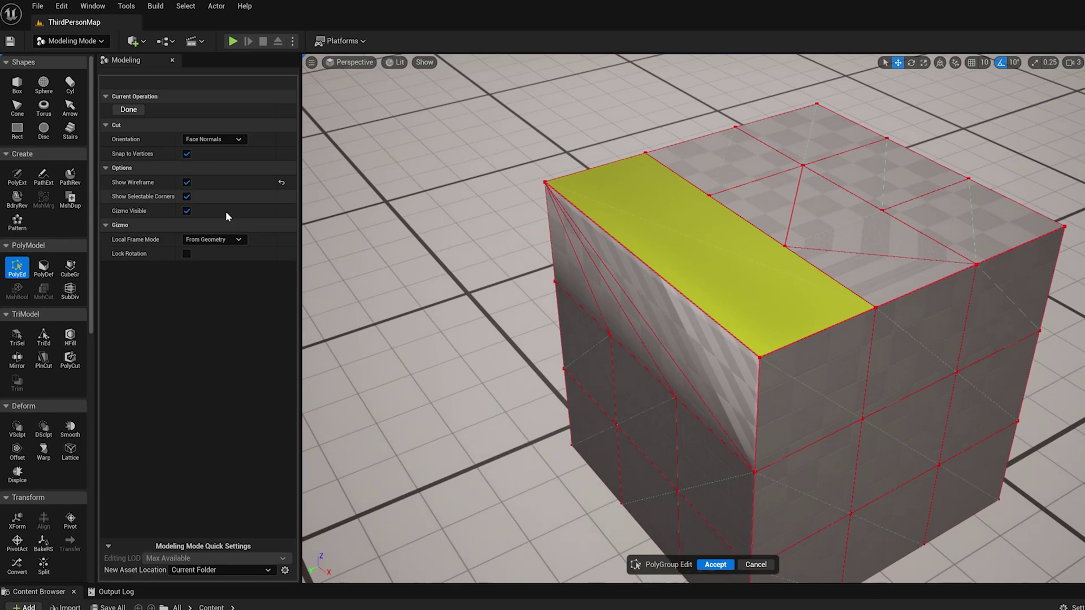
{"action": "left_click", "coordinate": [133, 111]}
{"action": "left_click_drag", "start_coordinate": [770, 260], "coordinate": [717, 278], "text": "alt"}
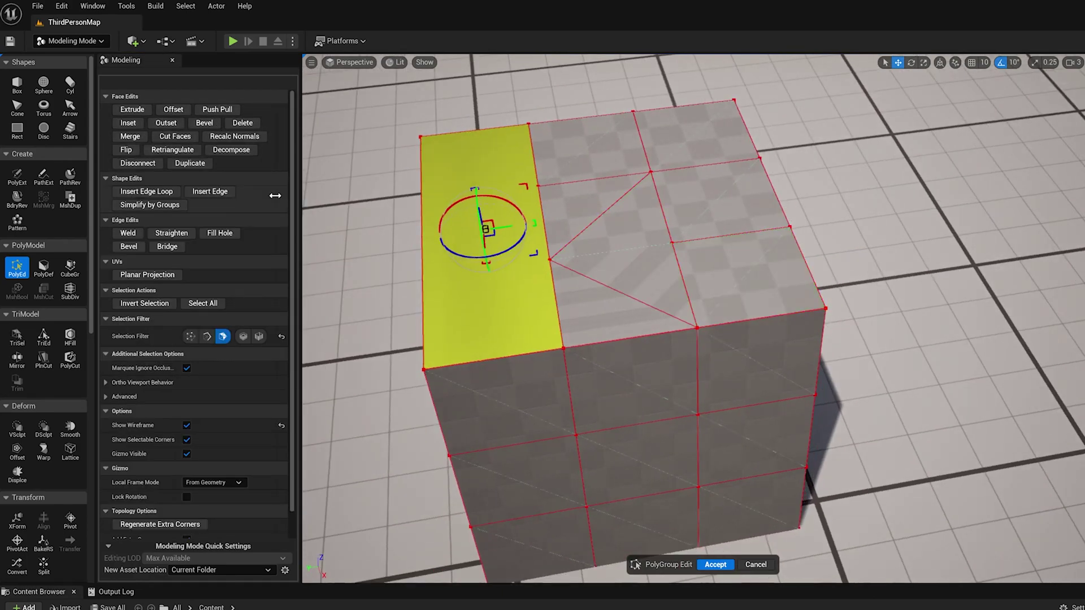
Delete the rectangular strip face along the cube's top edge.
{"action": "left_click_drag", "start_coordinate": [642, 246], "coordinate": [670, 265], "text": "alt"}
{"action": "left_click_drag", "start_coordinate": [633, 310], "coordinate": [622, 296], "text": "alt"}
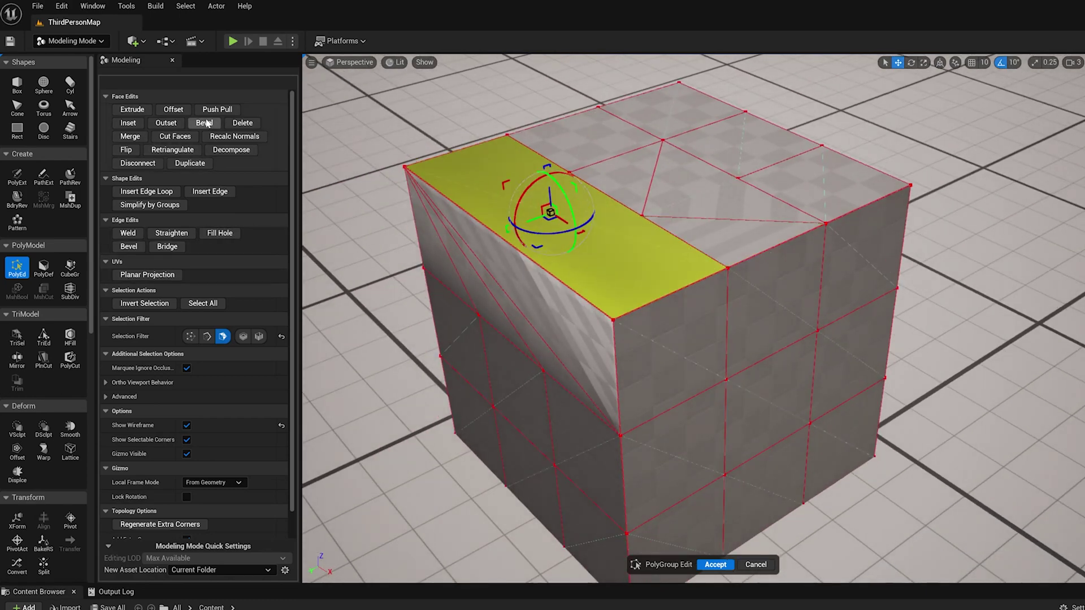
{"action": "left_click", "coordinate": [250, 129]}
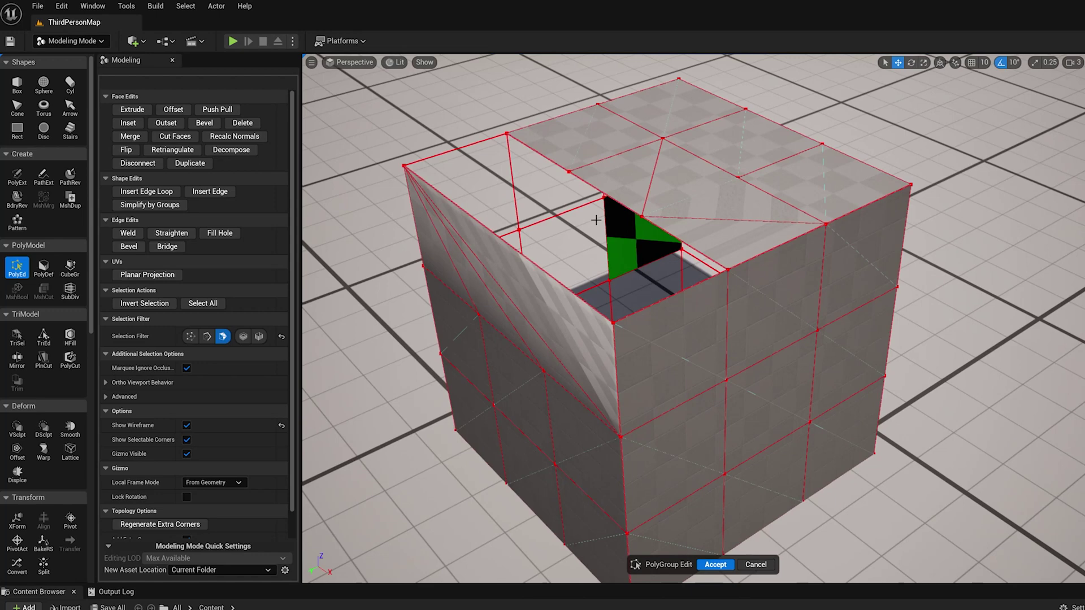
Enable edge selection and fill the top opening, trying Fill Hole on its long inner edge and on its long outer edge.
{"action": "left_click", "coordinate": [207, 338]}
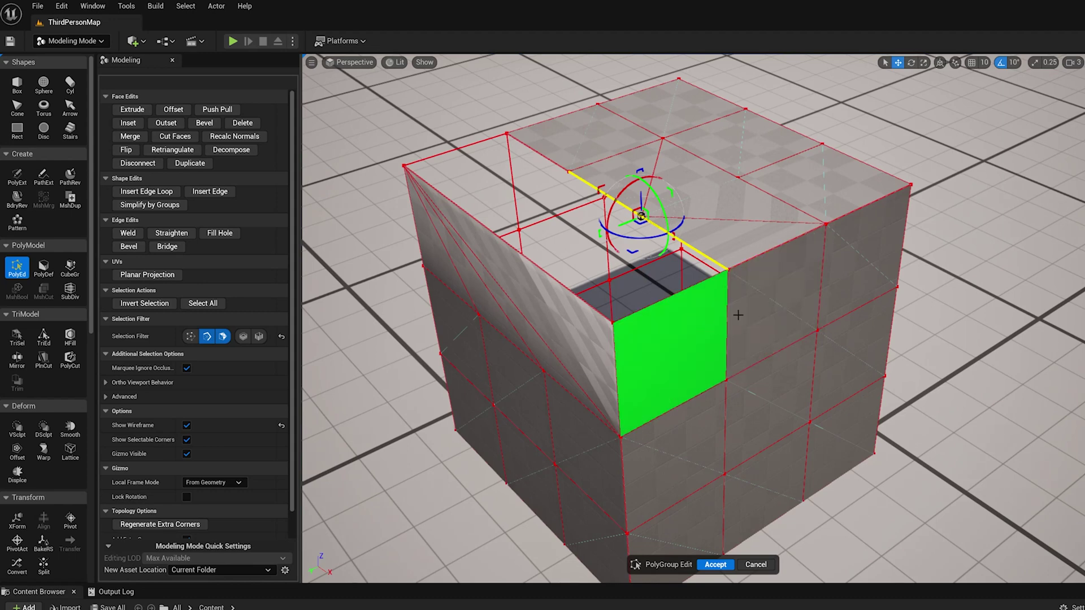
{"action": "left_click", "coordinate": [218, 237]}
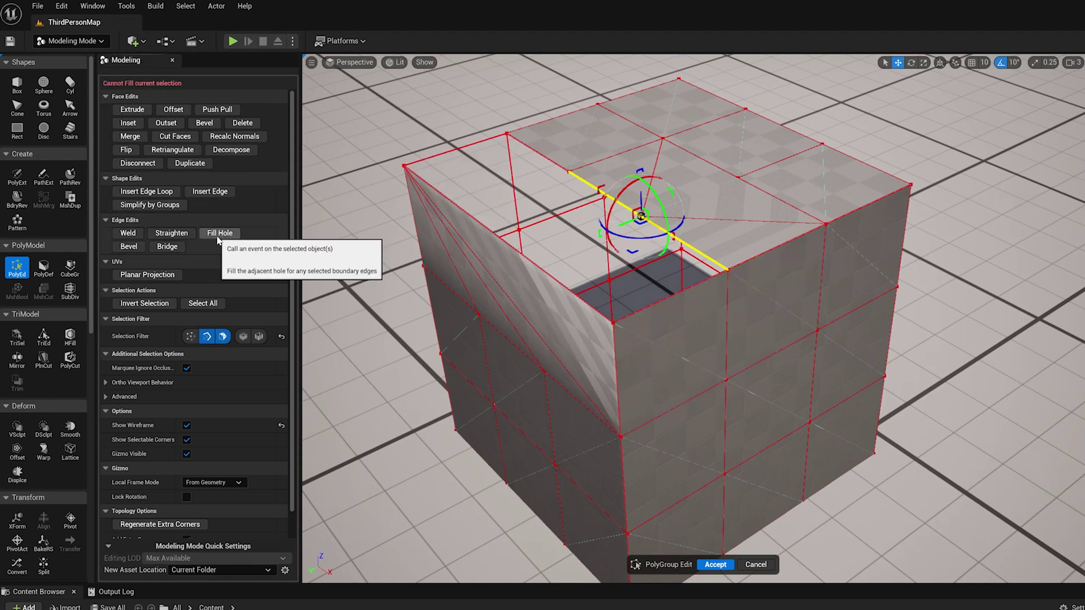
{"action": "left_click", "coordinate": [458, 205]}
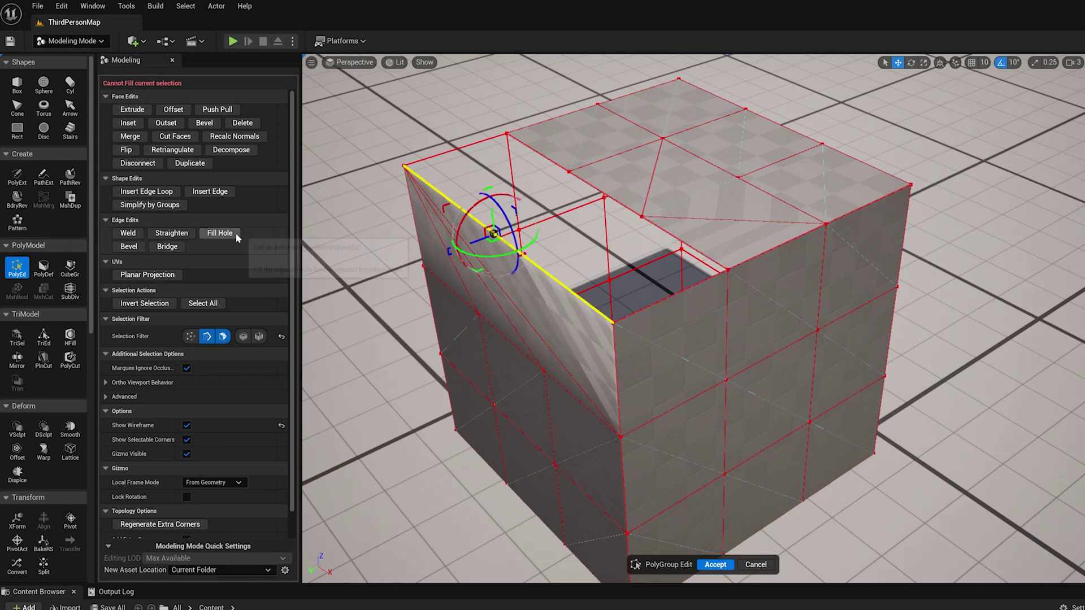
{"action": "left_click", "coordinate": [235, 237]}
{"action": "right_click_drag", "start_coordinate": [660, 251], "coordinate": [678, 263], "text": "alt"}
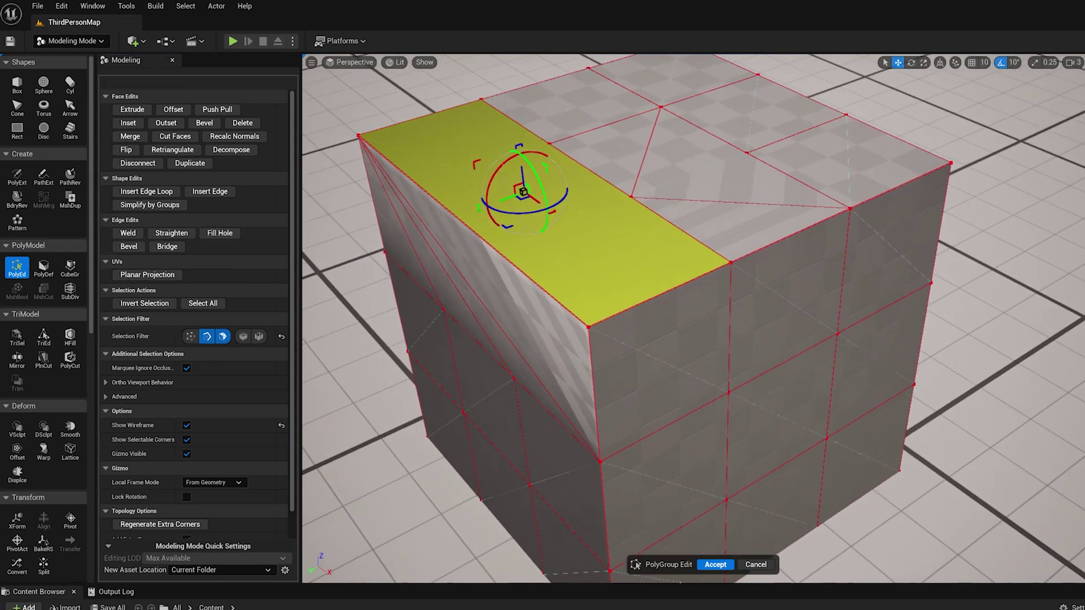
Delete the refilled strip face again and rebuild it with Fill Hole on the opening's long outer edge.
{"action": "left_click_drag", "start_coordinate": [659, 251], "coordinate": [630, 293], "text": "alt"}
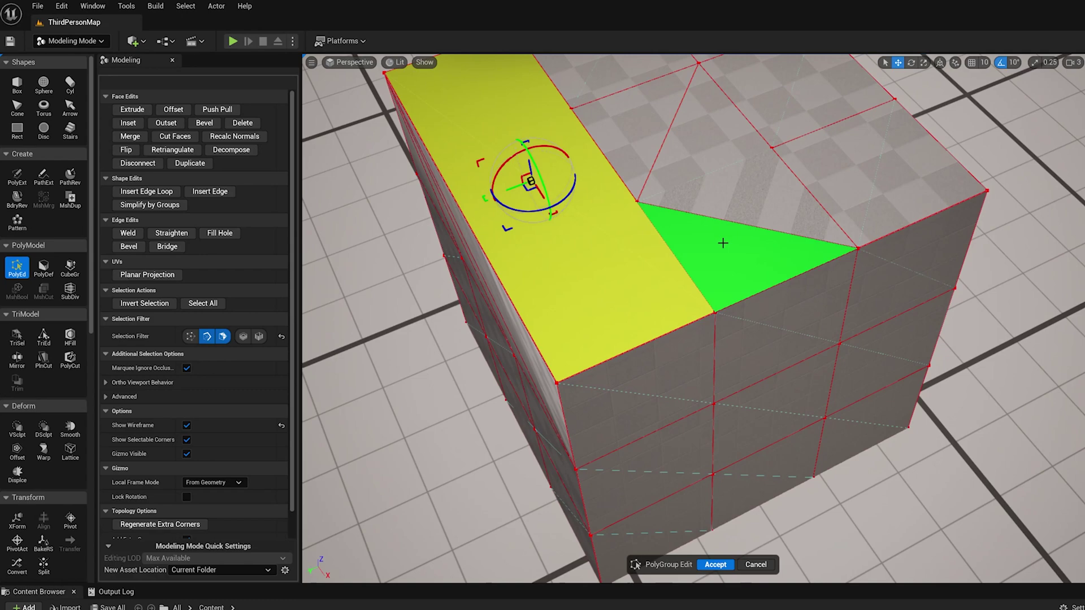
{"action": "left_click_drag", "start_coordinate": [722, 242], "coordinate": [643, 230], "text": "alt"}
{"action": "left_click_drag", "start_coordinate": [682, 264], "coordinate": [706, 235], "text": "alt"}
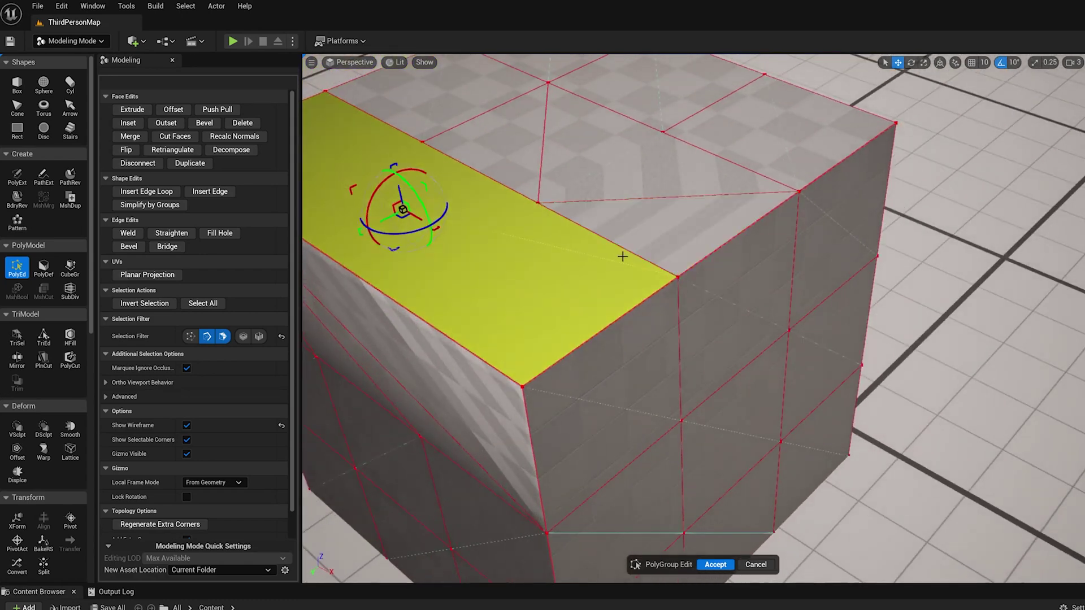
{"action": "left_click_drag", "start_coordinate": [618, 257], "coordinate": [647, 245], "text": "alt"}
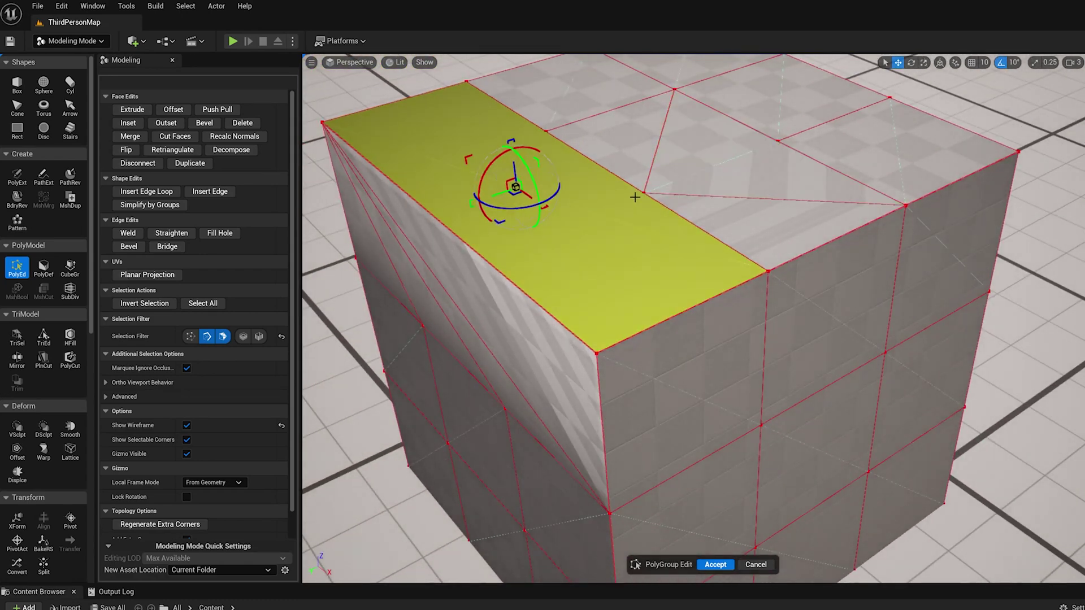
{"action": "left_click_drag", "start_coordinate": [664, 206], "coordinate": [675, 208], "text": "alt"}
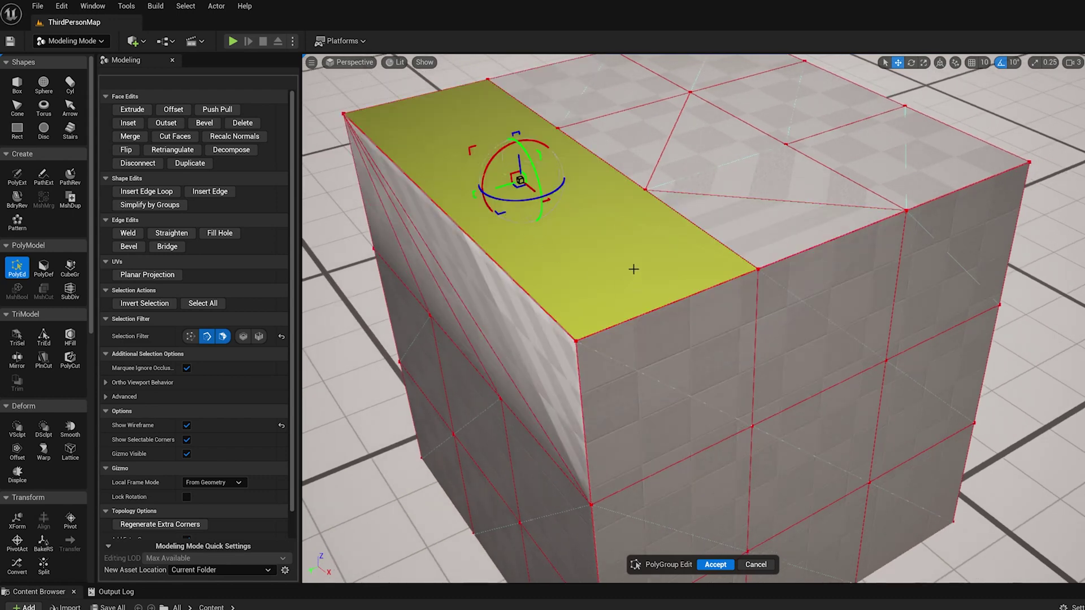
{"action": "key", "text": "Delete"}
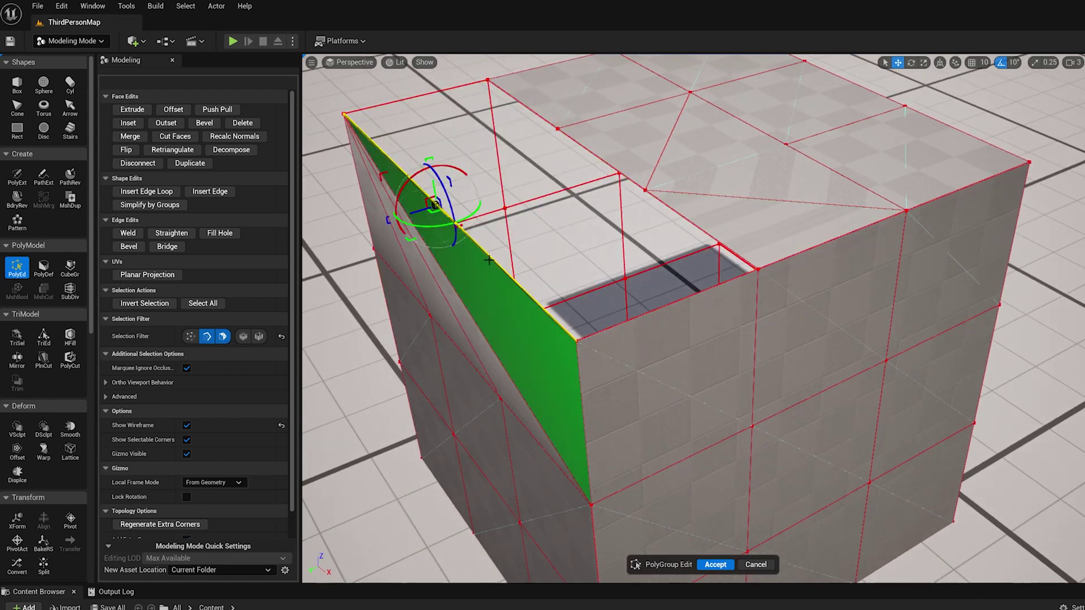
{"action": "left_click", "coordinate": [215, 238]}
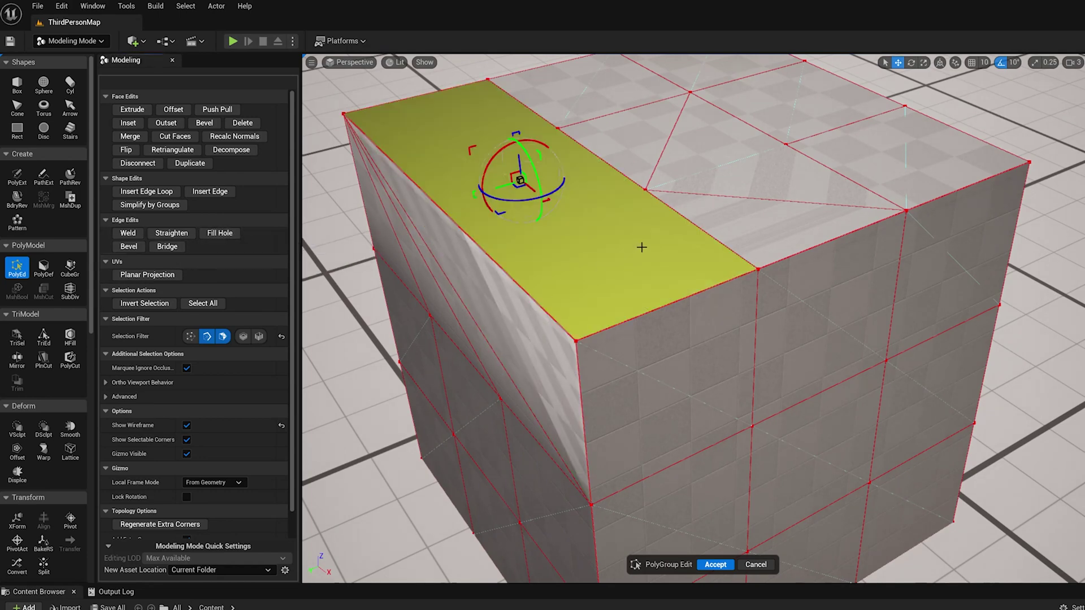
Extrude the strip face upward into a raised block along the cube's edge and accept the PolyGroup edits.
{"action": "right_click_drag", "start_coordinate": [642, 247], "coordinate": [613, 248]}
{"action": "right_click_drag", "start_coordinate": [728, 181], "coordinate": [729, 150]}
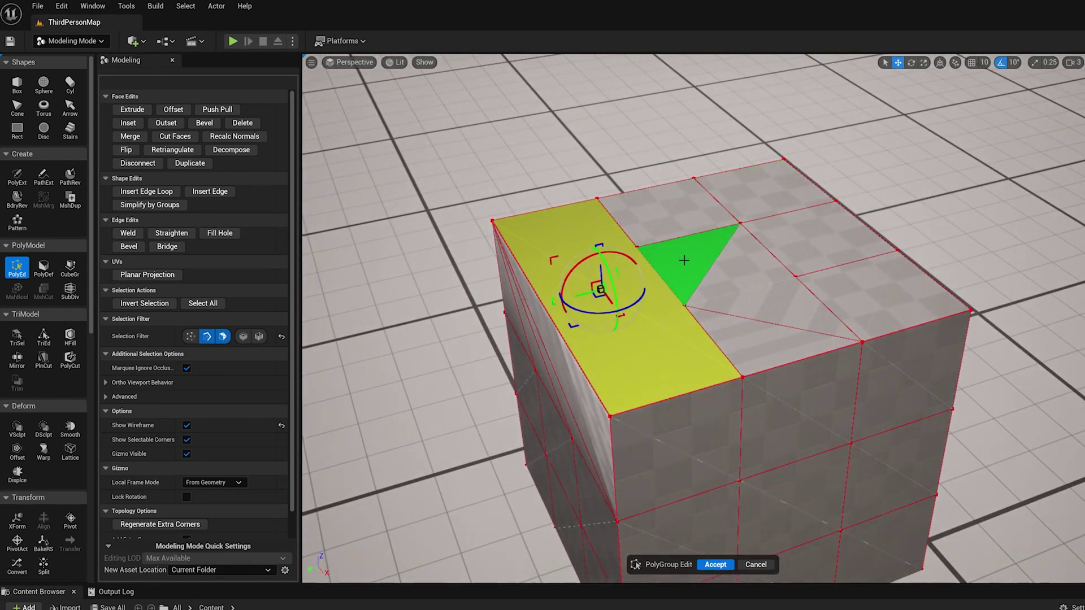
{"action": "left_click", "coordinate": [773, 351]}
{"action": "left_click", "coordinate": [645, 354]}
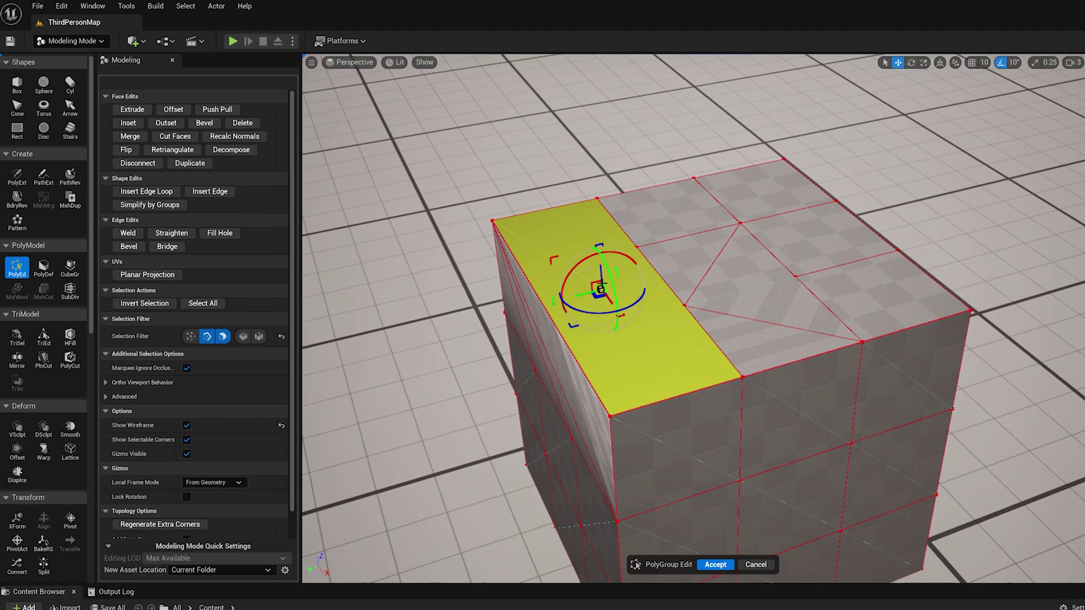
{"action": "left_click", "coordinate": [135, 111]}
{"action": "left_click", "coordinate": [577, 315]}
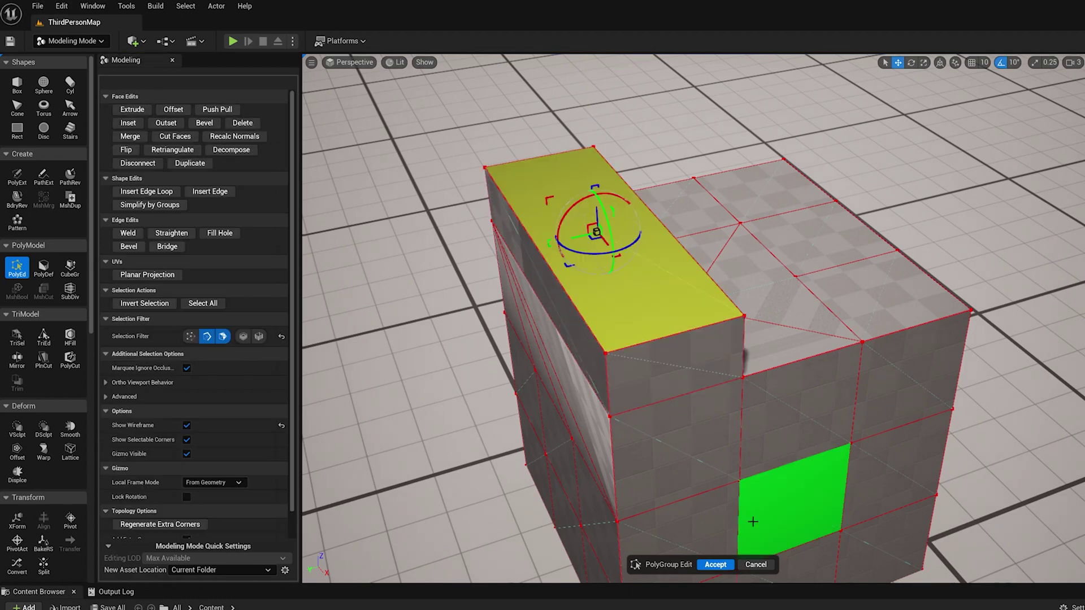
{"action": "left_click", "coordinate": [718, 565]}
{"action": "right_click_drag", "start_coordinate": [839, 443], "coordinate": [518, 365]}
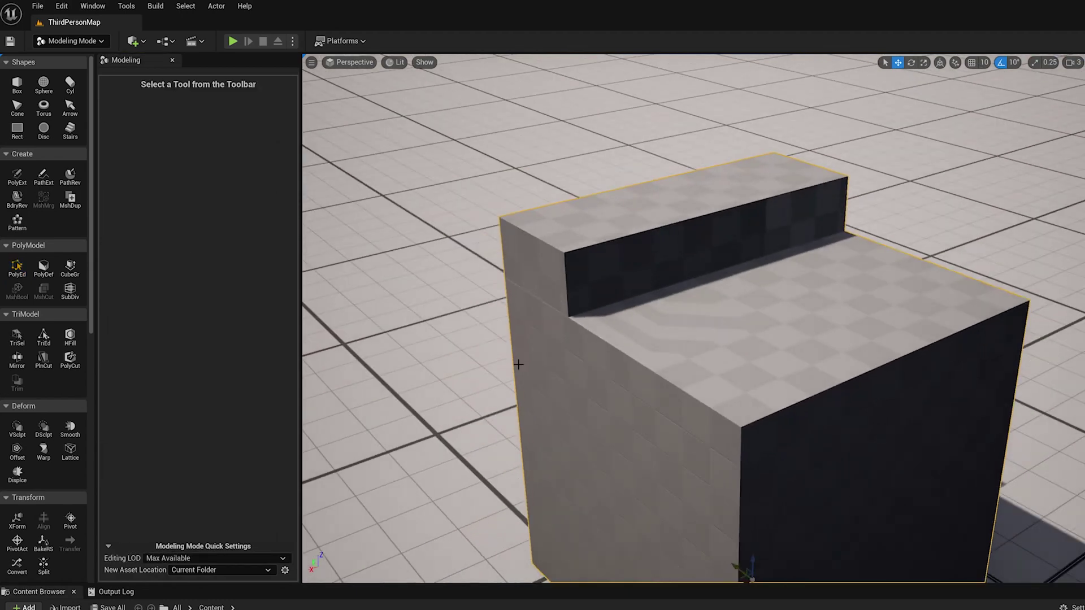
Reopen PolyGroup Edit on the cube and select the raised block's long inner side face.
{"action": "left_click", "coordinate": [17, 267]}
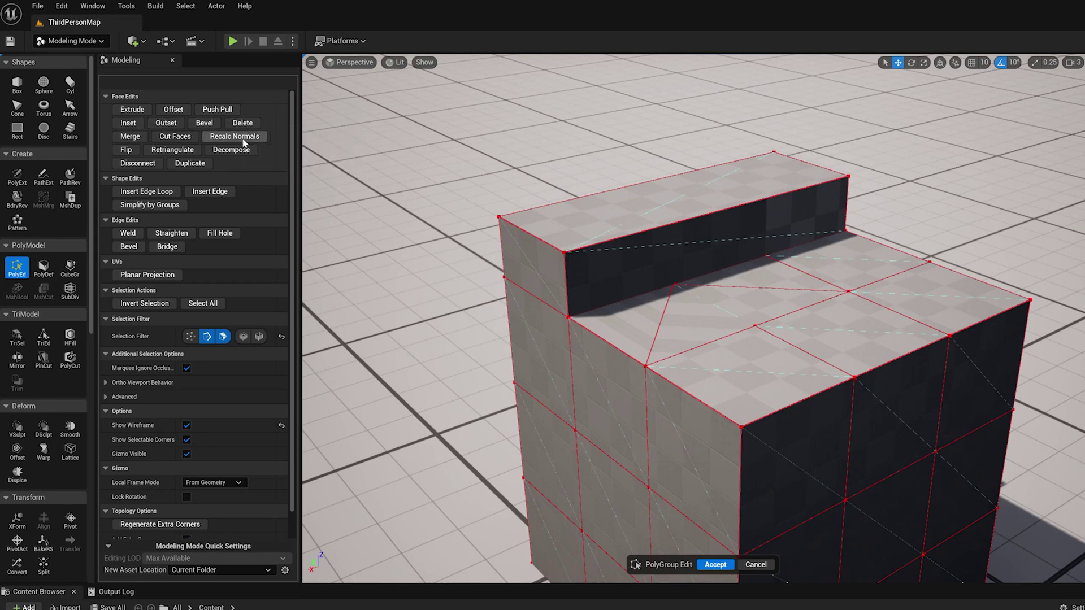
{"action": "left_click", "coordinate": [683, 205]}
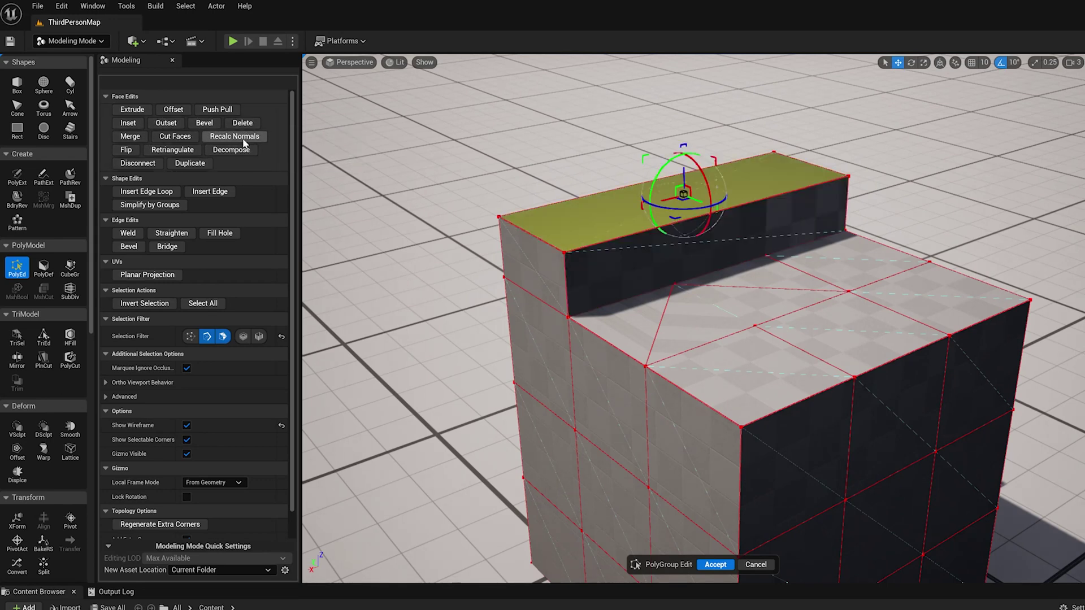
{"action": "left_click", "coordinate": [624, 252]}
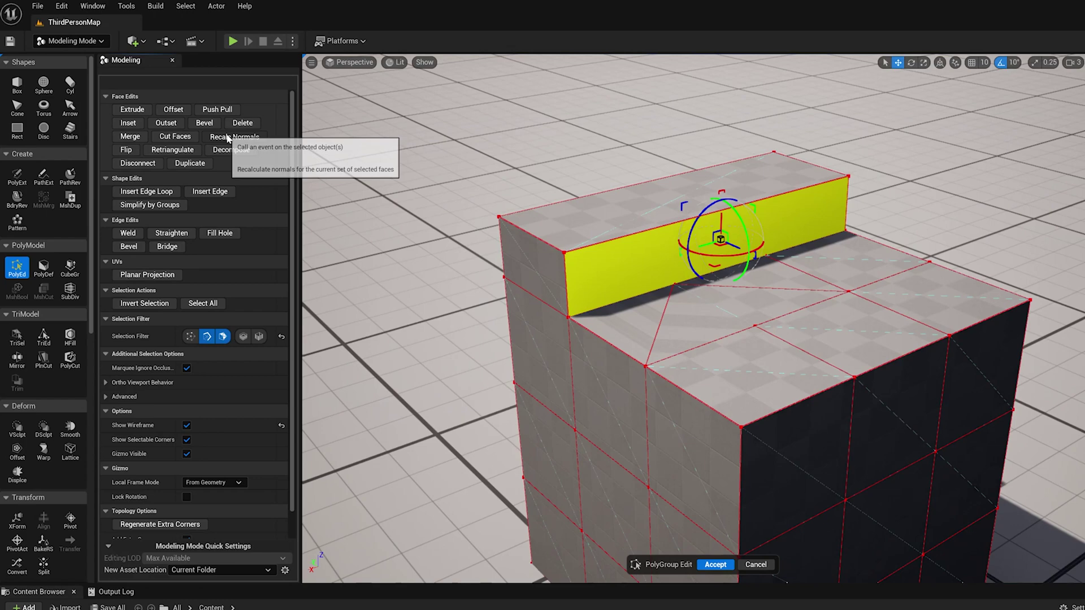
{"action": "middle_click_drag", "start_coordinate": [700, 400], "coordinate": [870, 464]}
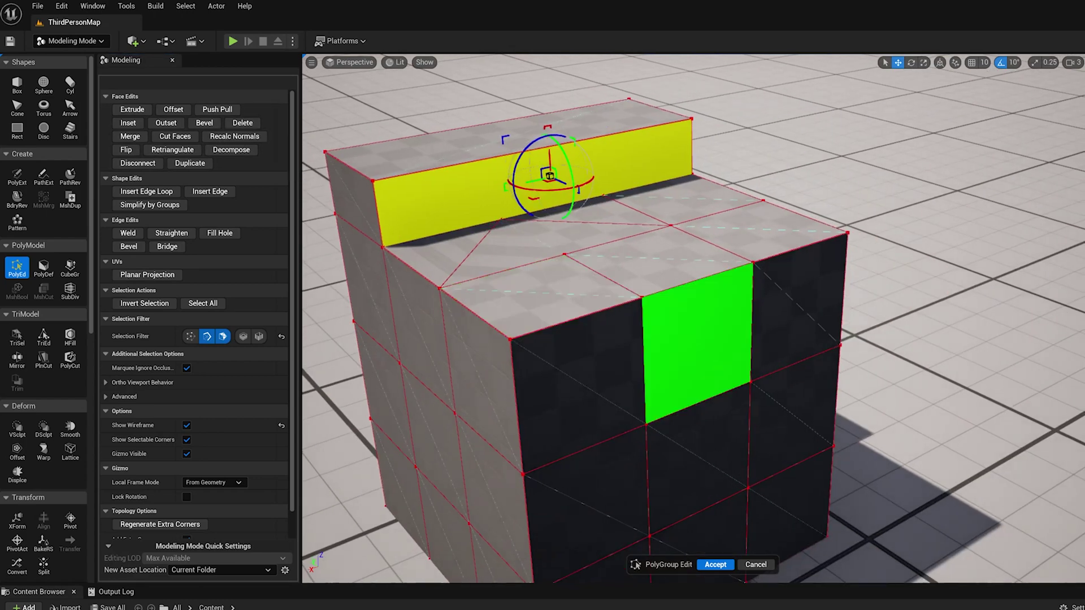
{"action": "right_click_drag", "start_coordinate": [699, 346], "coordinate": [664, 362]}
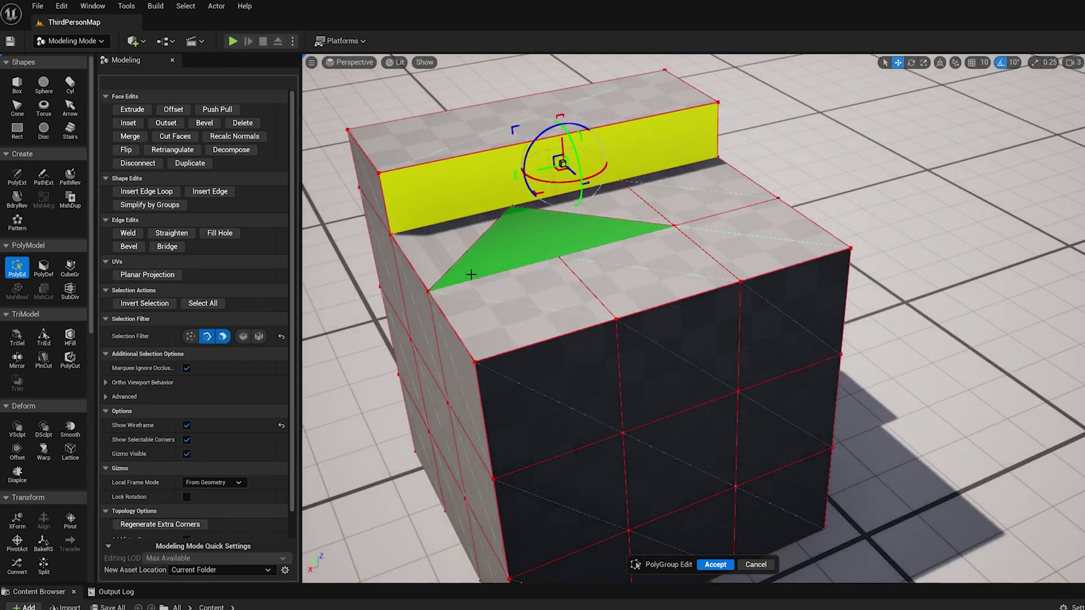
{"action": "left_click_drag", "start_coordinate": [535, 293], "coordinate": [613, 297], "text": "alt"}
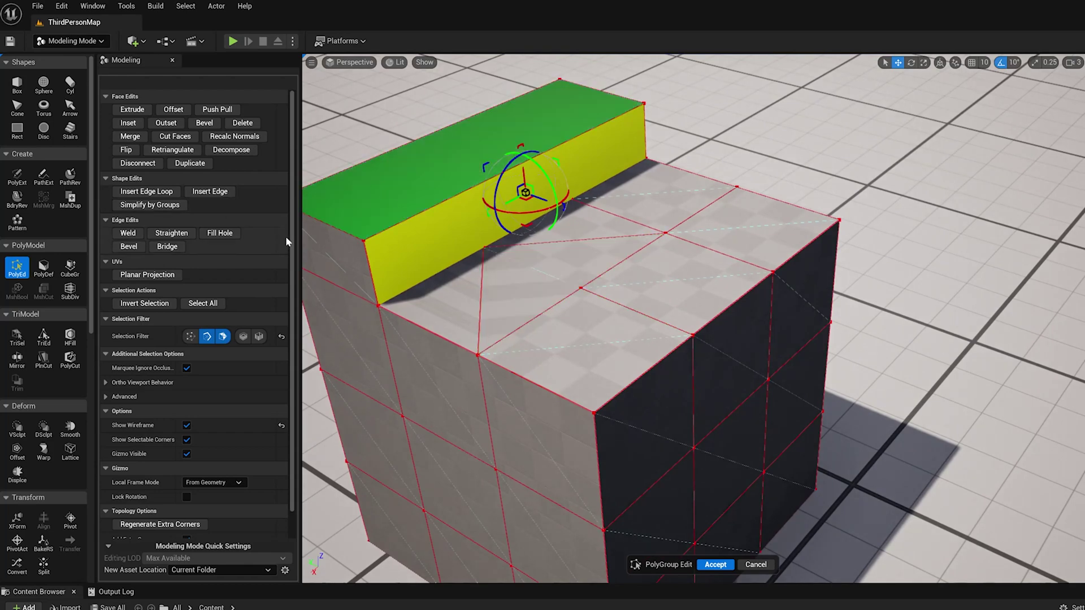
Flip the raised block's inner side face, inspect it from both sides, and restore its original orientation.
{"action": "left_click", "coordinate": [128, 151]}
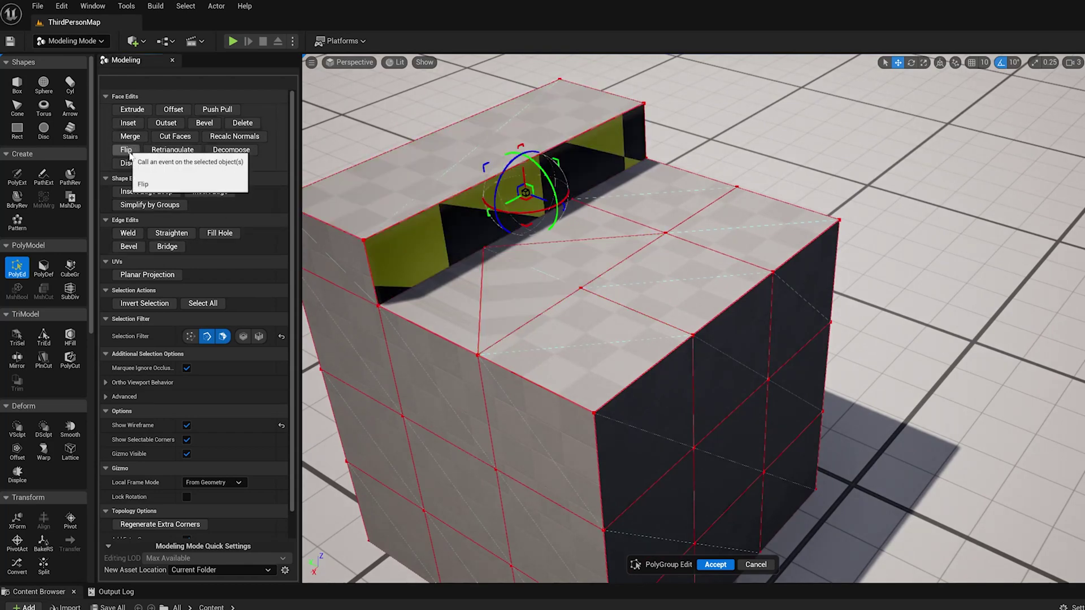
{"action": "left_click_drag", "start_coordinate": [639, 279], "coordinate": [596, 284], "text": "alt"}
{"action": "left_click", "coordinate": [746, 118]}
{"action": "left_click_drag", "start_coordinate": [760, 233], "coordinate": [831, 192], "text": "alt"}
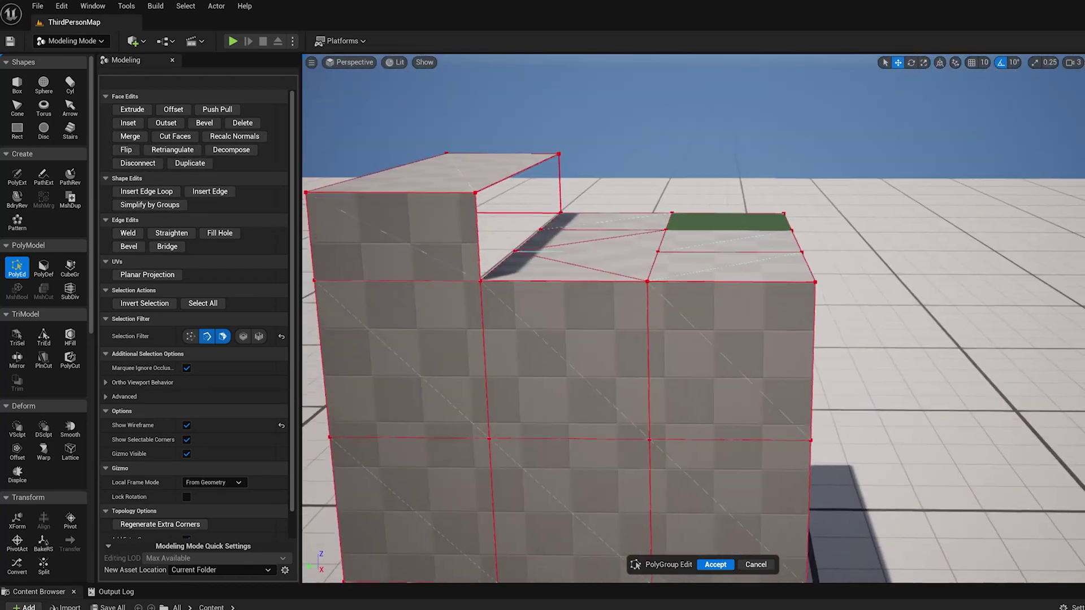
{"action": "left_click", "coordinate": [522, 218]}
{"action": "right_click_drag", "start_coordinate": [725, 161], "coordinate": [700, 172]}
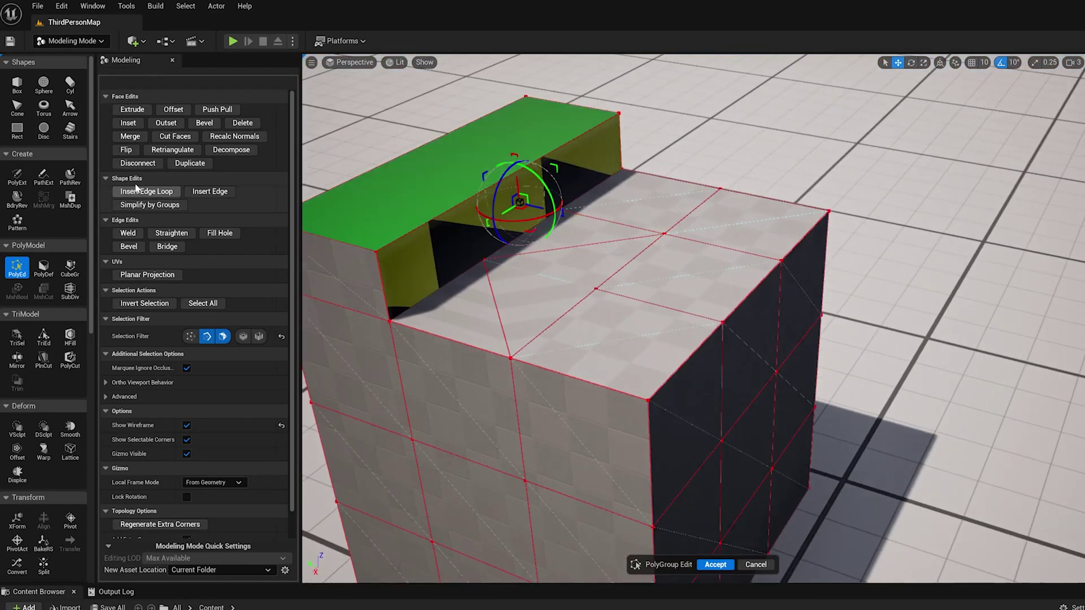
{"action": "right_click_drag", "start_coordinate": [590, 248], "coordinate": [579, 272]}
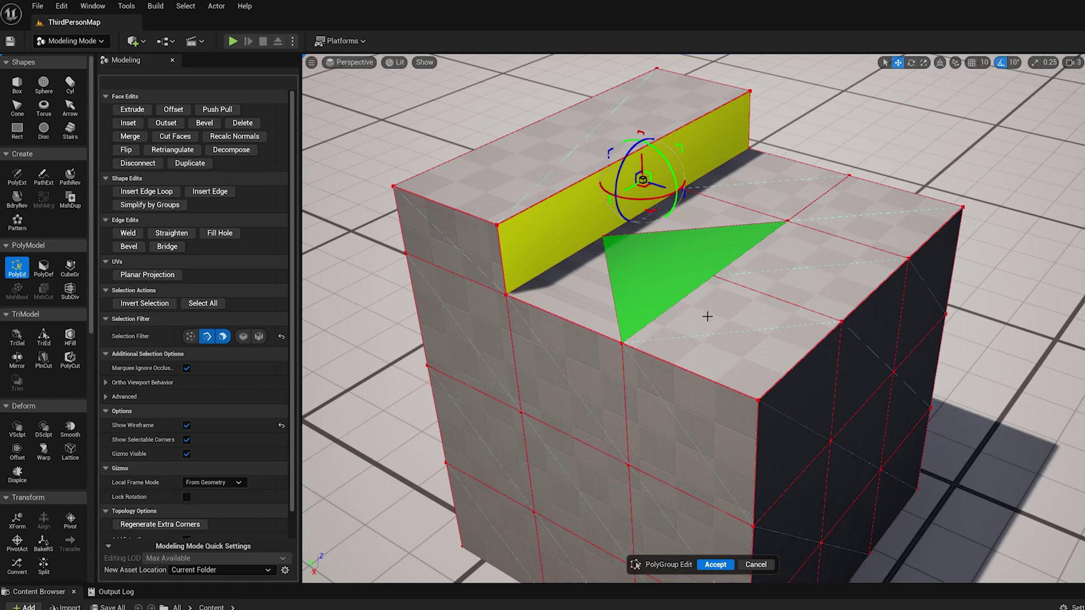
{"action": "right_click_drag", "start_coordinate": [598, 307], "coordinate": [600, 316]}
{"action": "right_click_drag", "start_coordinate": [691, 313], "coordinate": [691, 314]}
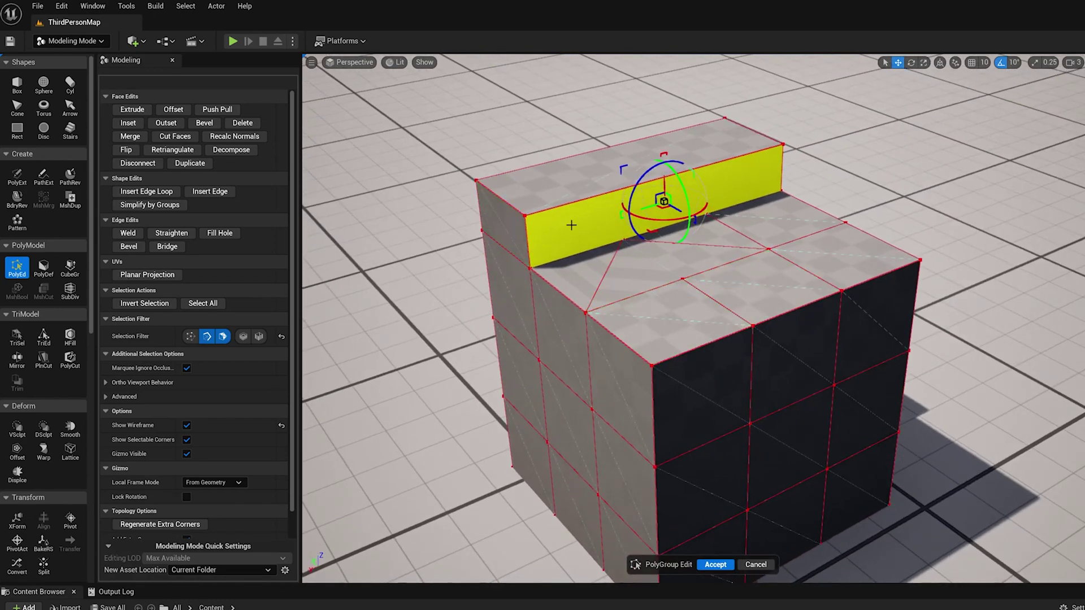
{"action": "right_click_drag", "start_coordinate": [571, 225], "coordinate": [585, 236]}
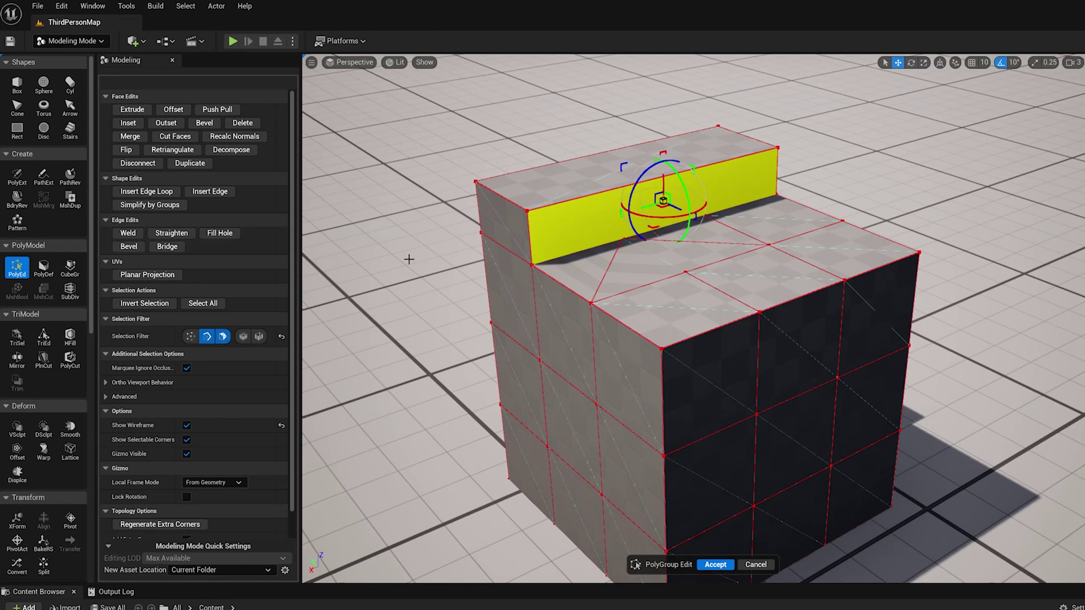